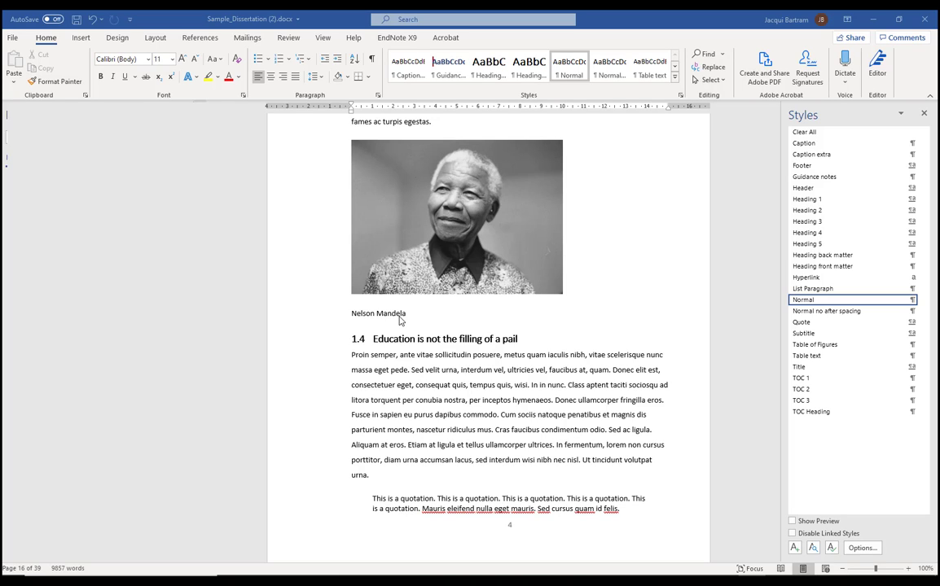
- Start a caption in front of the "Nelson Mandela" text below the picture, using the Figure label
{"action": "left_click", "coordinate": [440, 278]}
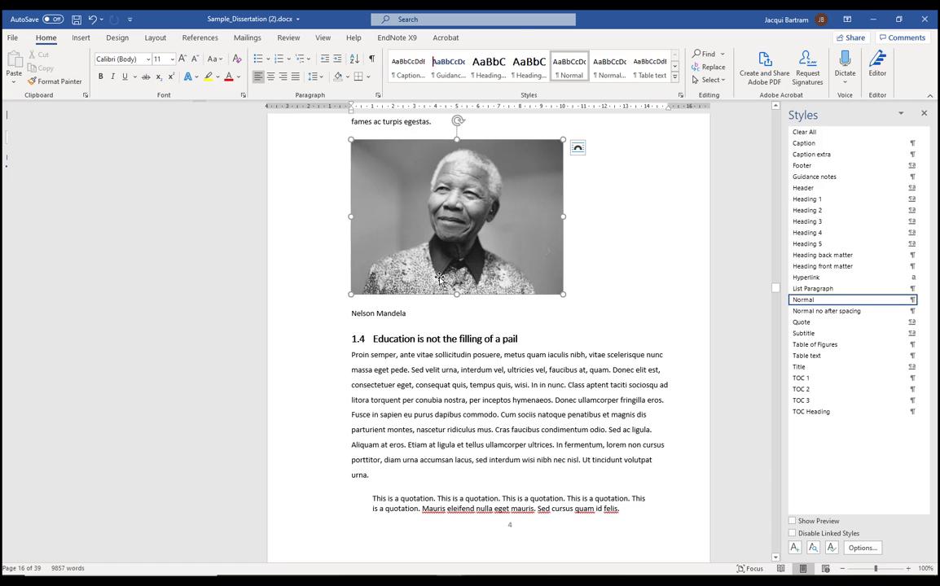
{"action": "left_click", "coordinate": [352, 314]}
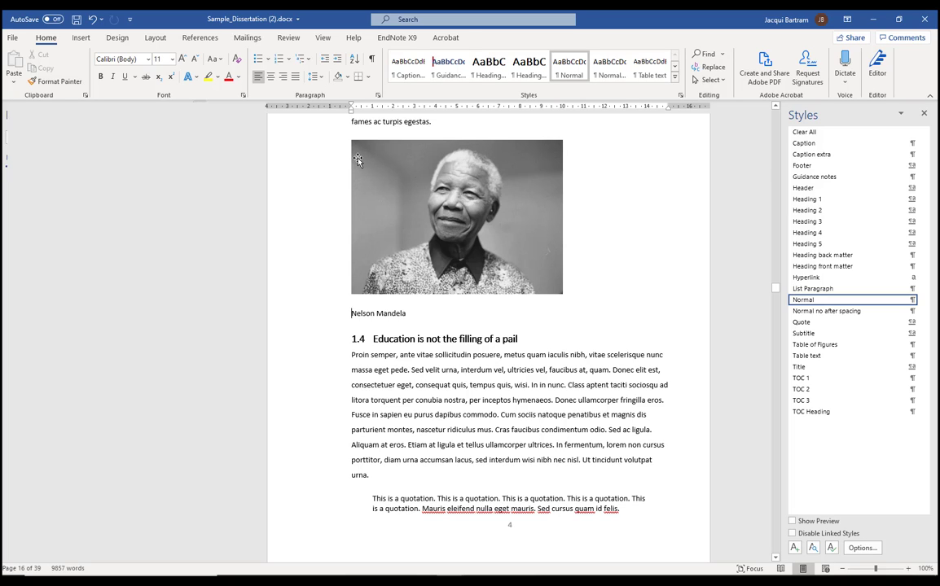
{"action": "left_click", "coordinate": [204, 39]}
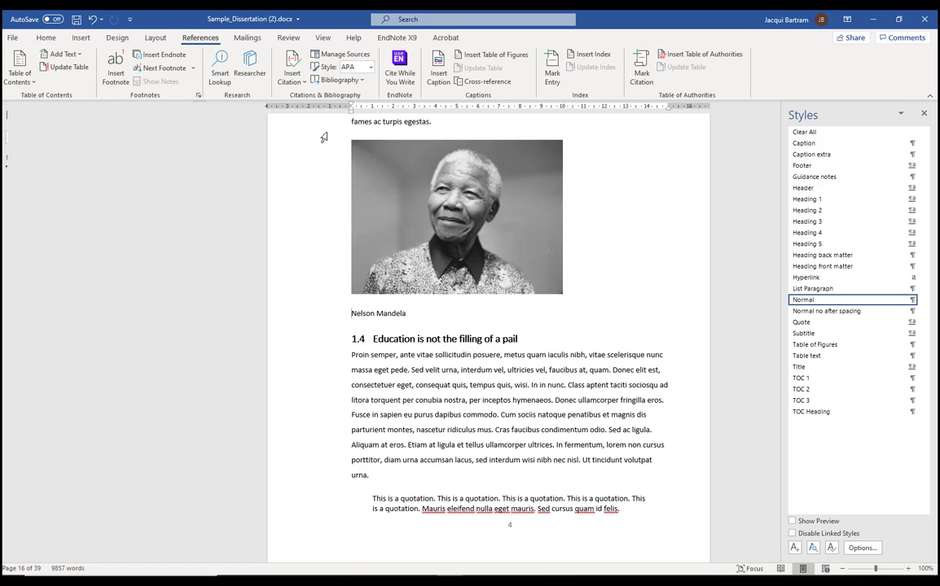
{"action": "left_click", "coordinate": [438, 78]}
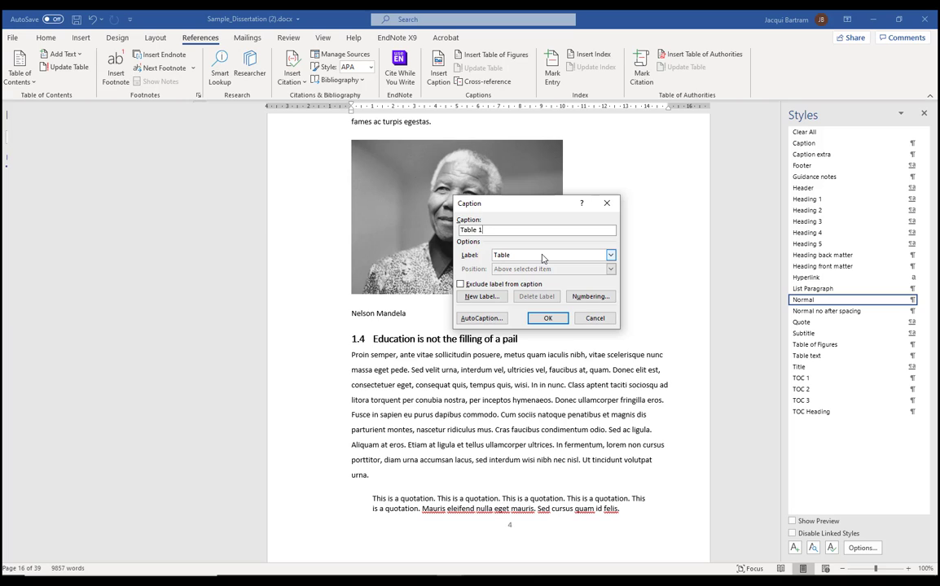
{"action": "left_click", "coordinate": [543, 256]}
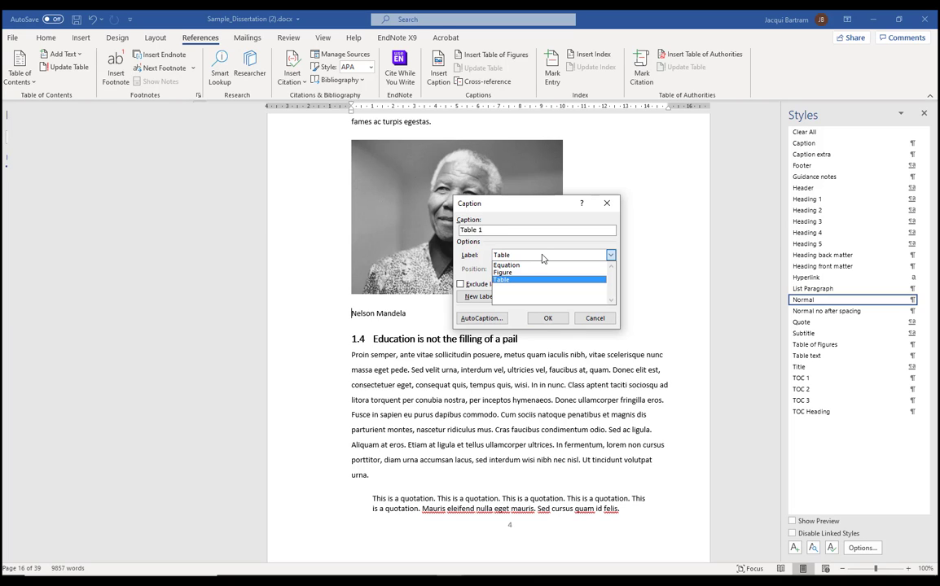
{"action": "left_click", "coordinate": [512, 274]}
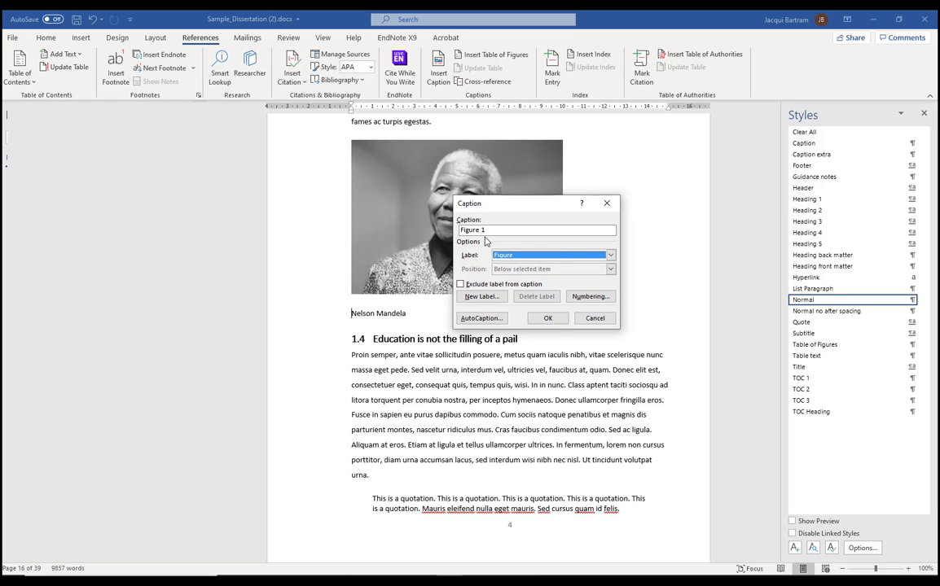
- Include the Heading 1 chapter number with a period separator in the figure numbering and insert the caption
{"action": "left_click", "coordinate": [589, 297]}
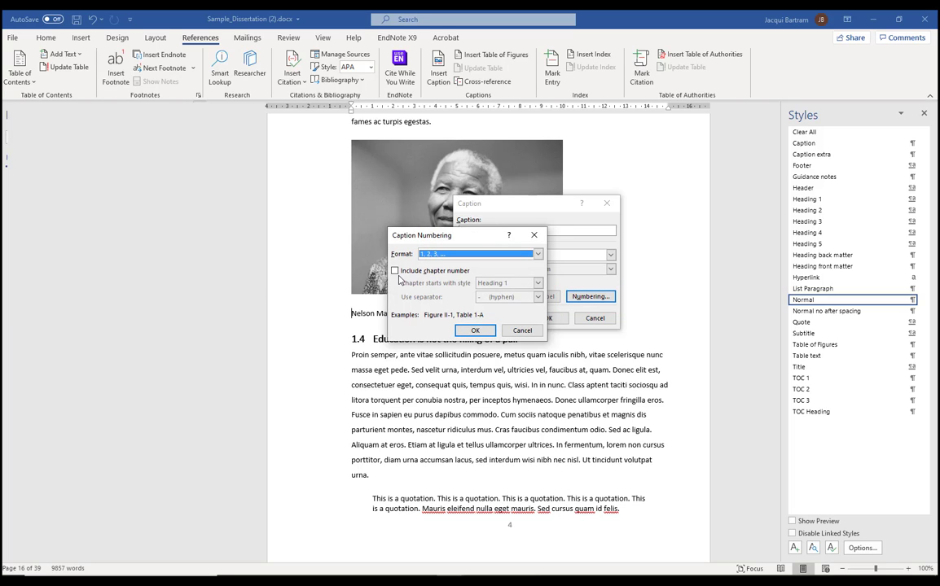
{"action": "left_click", "coordinate": [395, 271]}
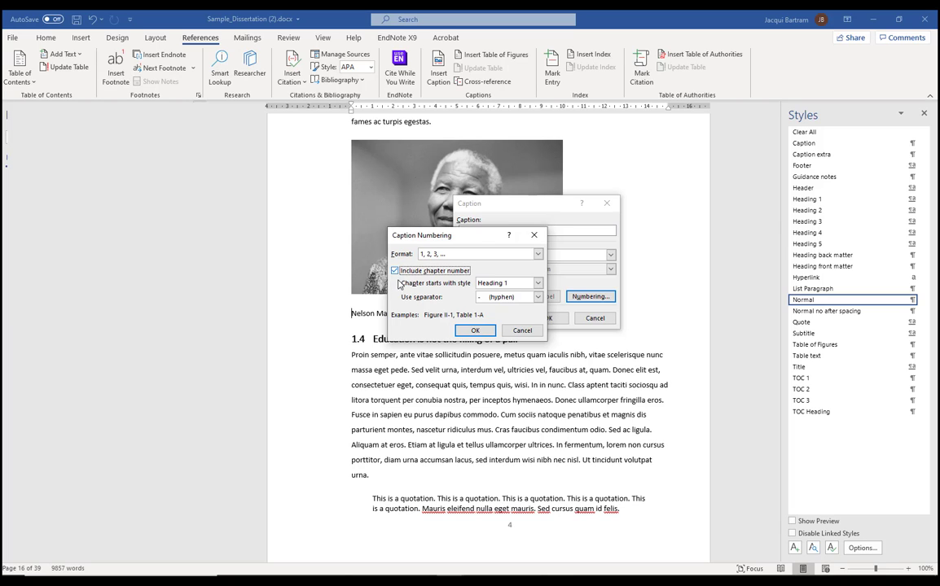
{"action": "left_click", "coordinate": [538, 298]}
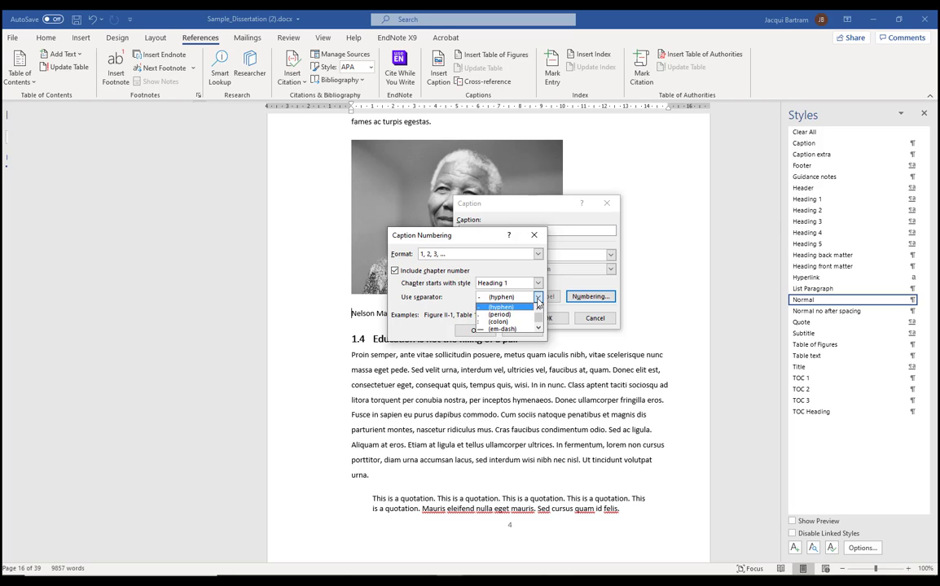
{"action": "left_click", "coordinate": [521, 315]}
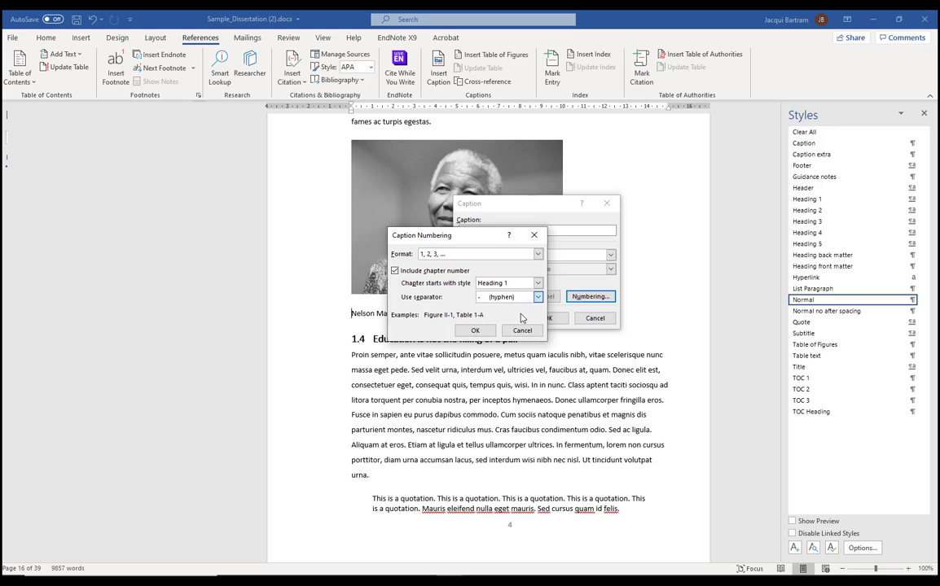
{"action": "left_click", "coordinate": [477, 331]}
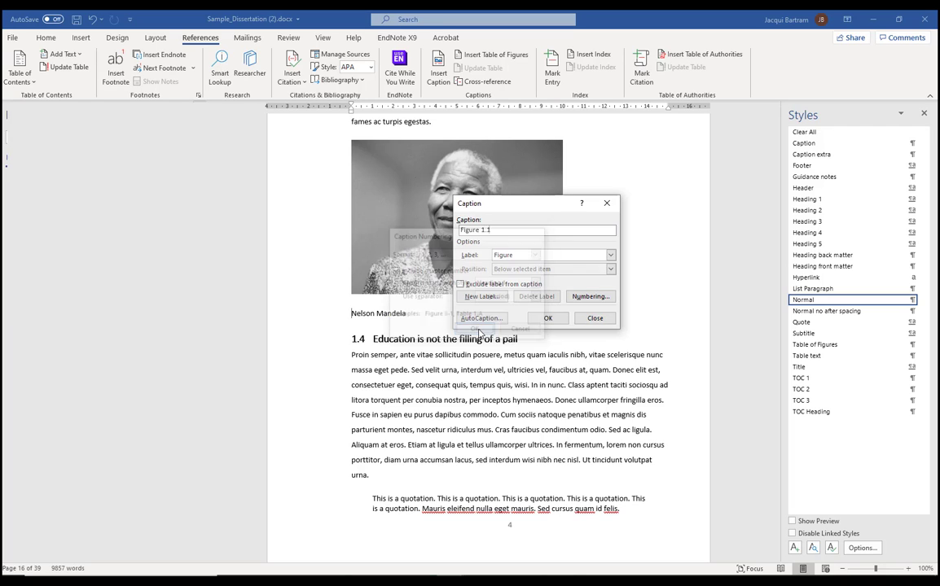
{"action": "left_click", "coordinate": [542, 320]}
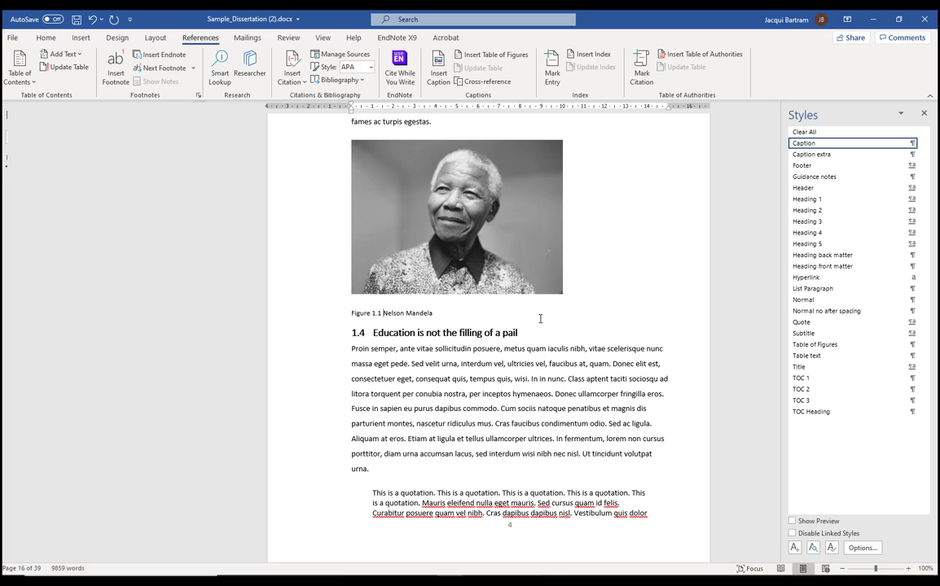
- Insert a Figure caption number in front of the "Martin Luther King" text above section 1.3
{"action": "scroll", "coordinate": [572, 314], "scroll_direction": "up", "scroll_amount": 3}
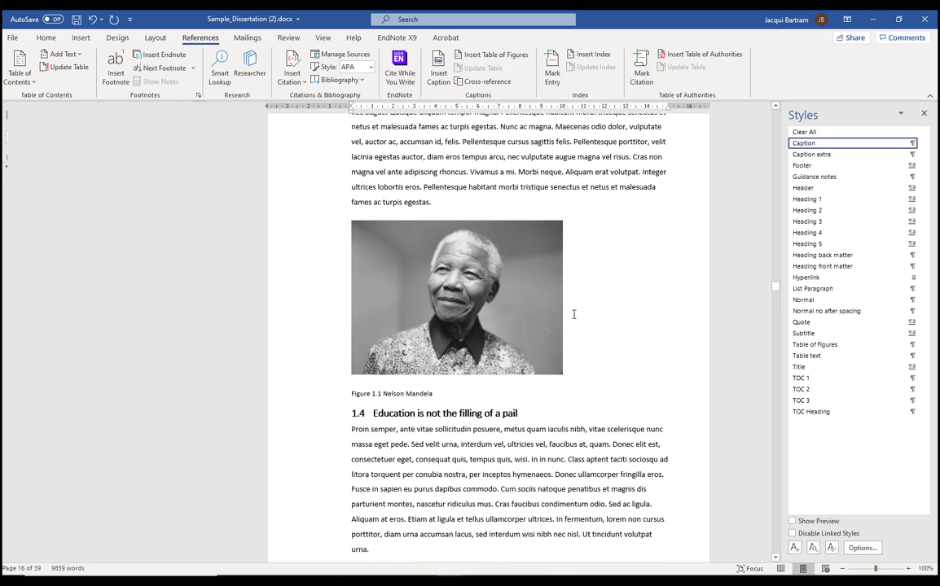
{"action": "scroll", "coordinate": [573, 315], "scroll_direction": "up", "scroll_amount": 10}
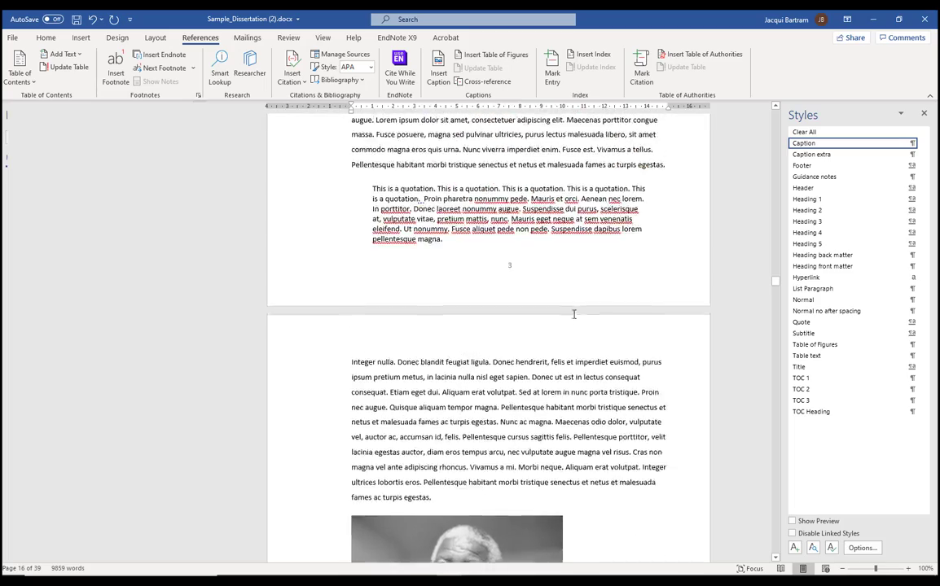
{"action": "scroll", "coordinate": [573, 314], "scroll_direction": "up", "scroll_amount": 15}
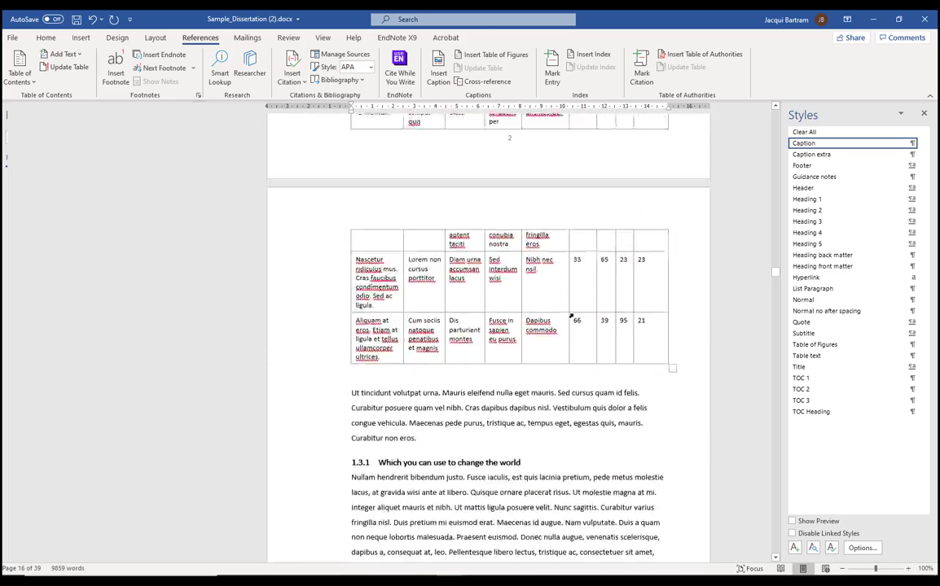
{"action": "scroll", "coordinate": [571, 316], "scroll_direction": "up", "scroll_amount": 7}
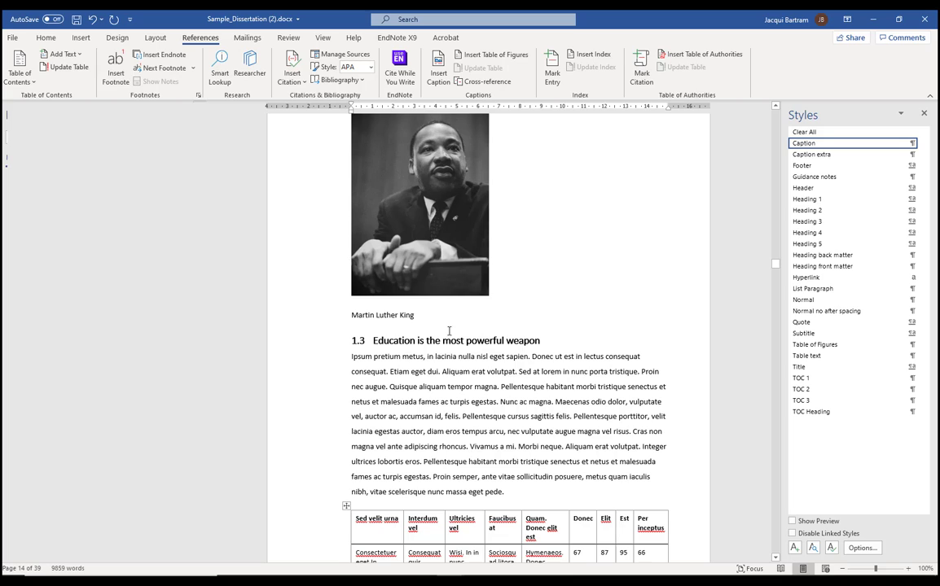
{"action": "left_click", "coordinate": [352, 318]}
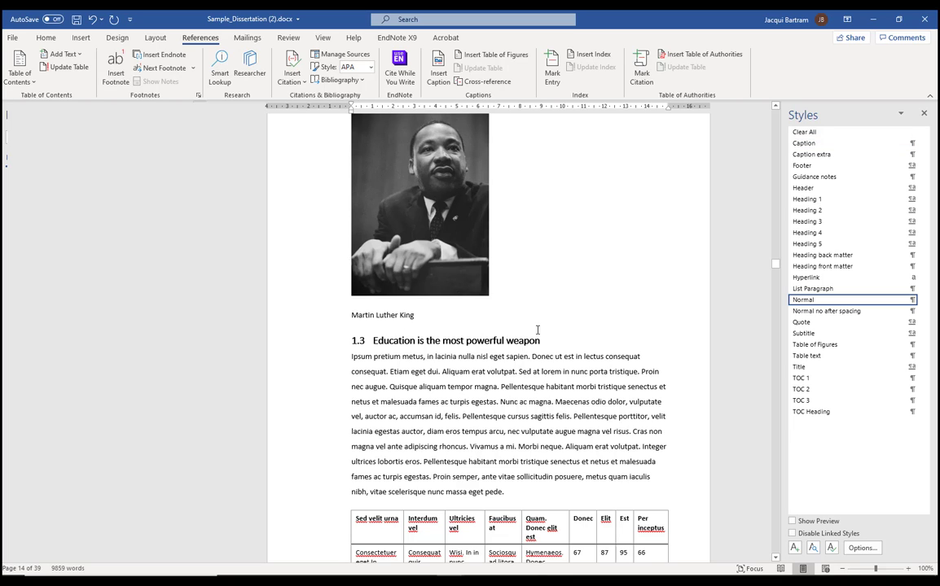
{"action": "left_click", "coordinate": [438, 78]}
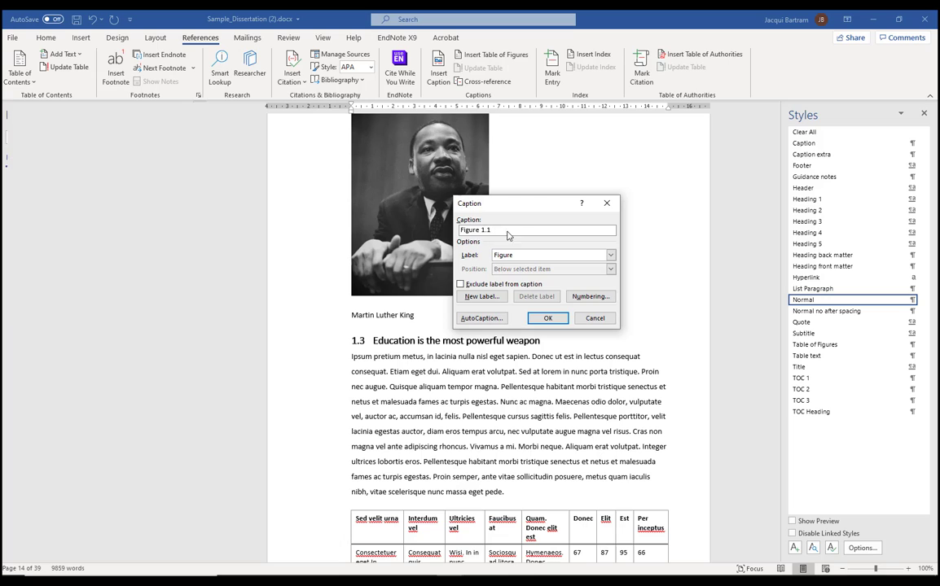
{"action": "left_click", "coordinate": [551, 320]}
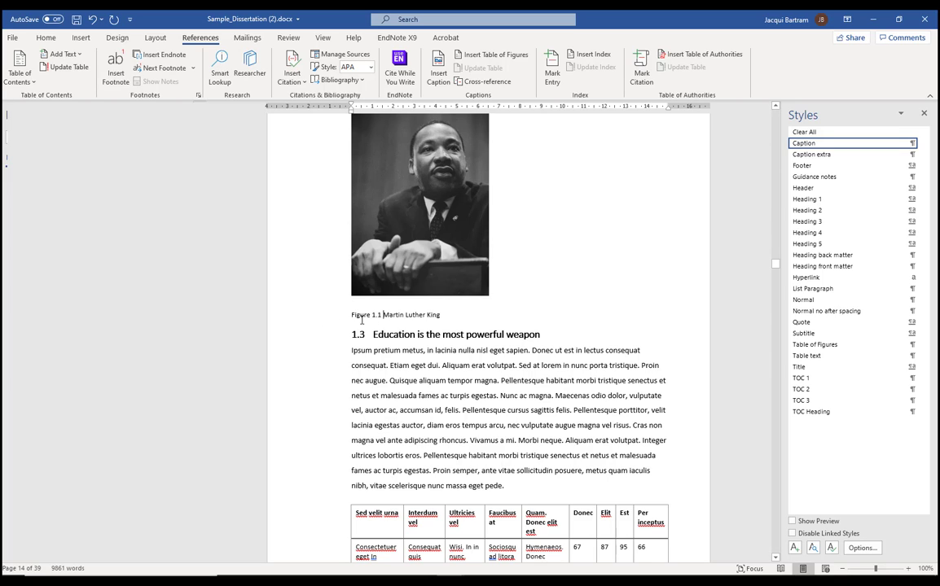
- Insert a Figure caption number in front of the "William Butler Yeats" text above section 1.5
{"action": "scroll", "coordinate": [523, 369], "scroll_direction": "down", "scroll_amount": 1}
{"action": "scroll", "coordinate": [524, 369], "scroll_direction": "down", "scroll_amount": 17}
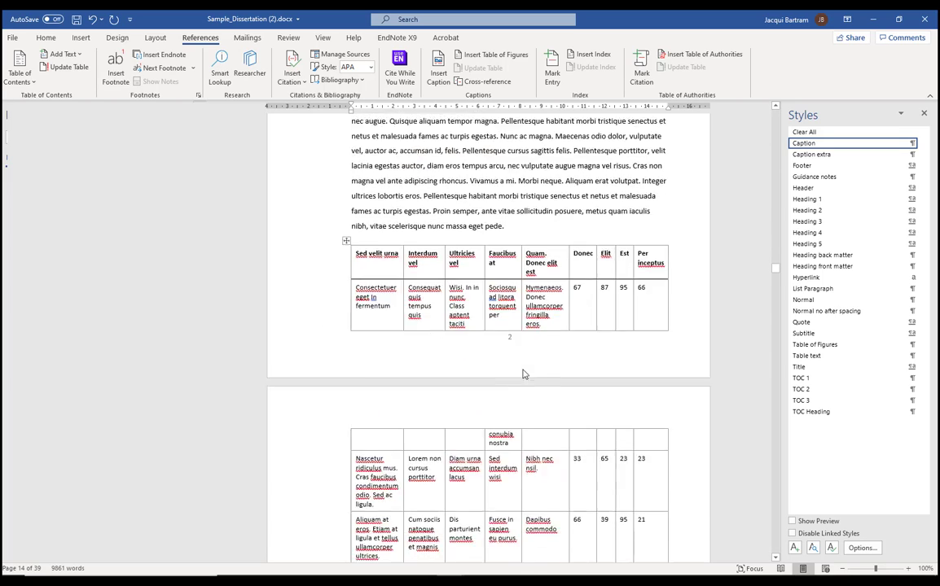
{"action": "scroll", "coordinate": [523, 369], "scroll_direction": "down", "scroll_amount": 8}
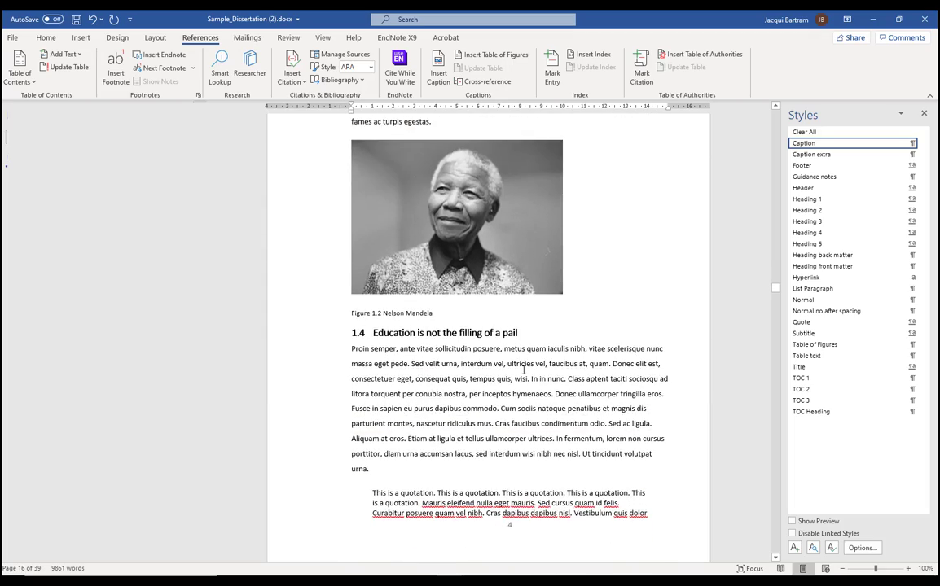
{"action": "scroll", "coordinate": [524, 369], "scroll_direction": "down", "scroll_amount": 12}
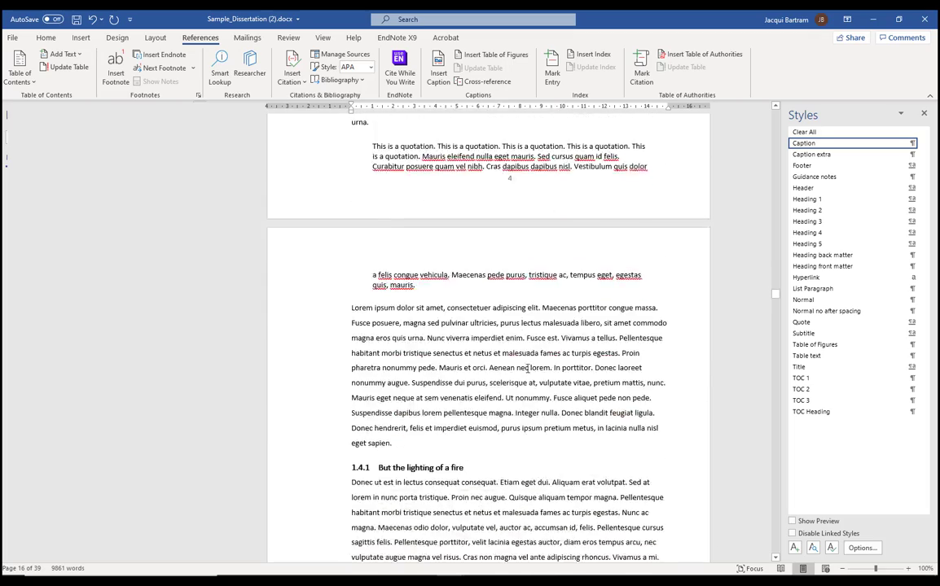
{"action": "scroll", "coordinate": [526, 372], "scroll_direction": "down", "scroll_amount": 8}
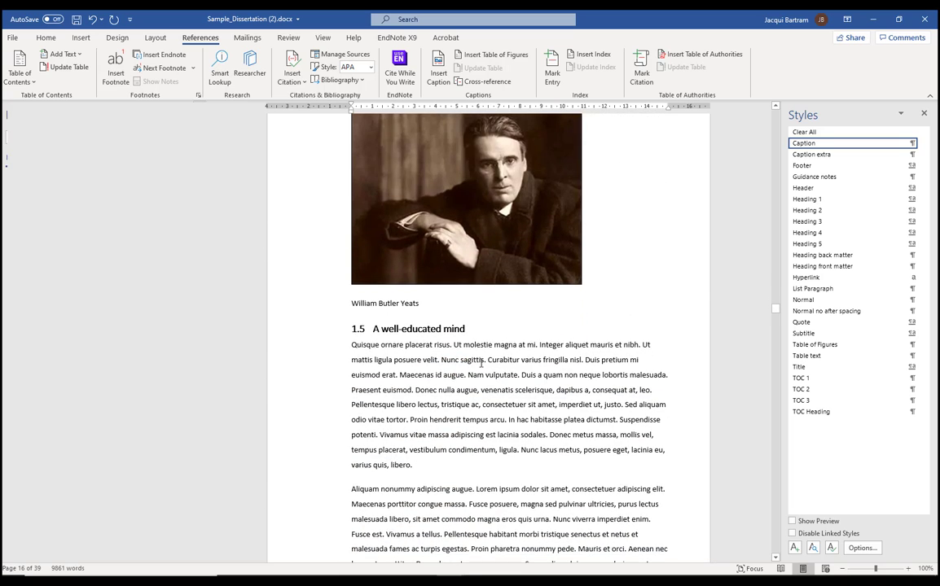
{"action": "left_click", "coordinate": [352, 305]}
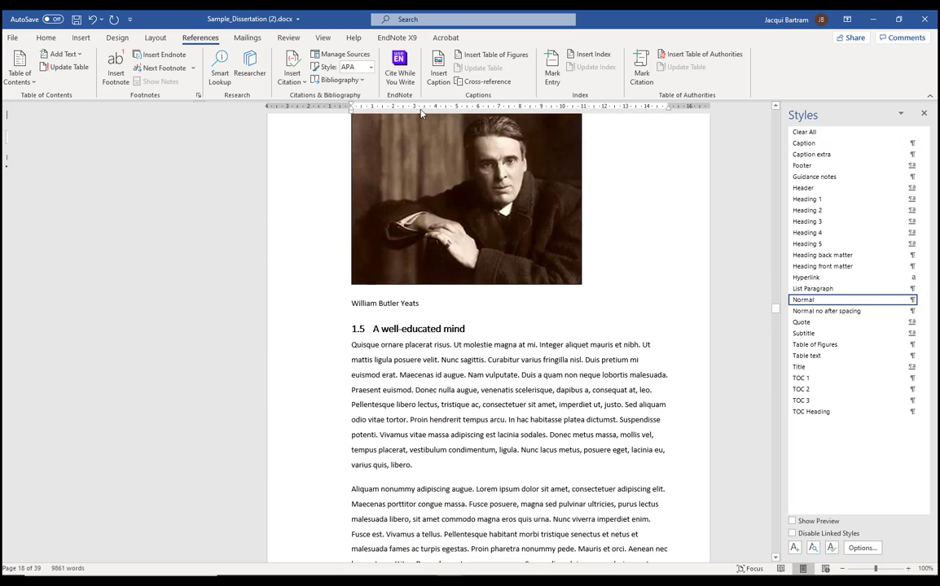
{"action": "left_click", "coordinate": [436, 76]}
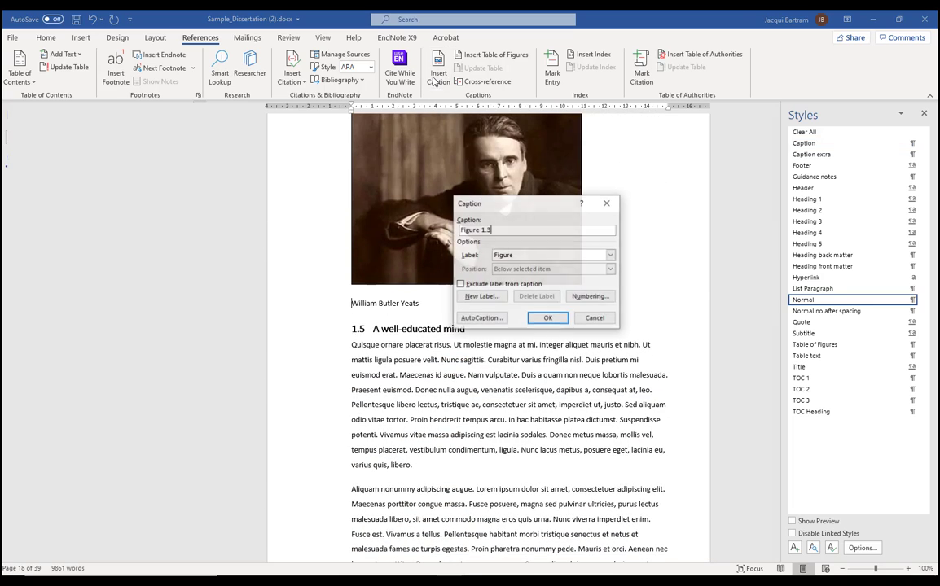
{"action": "left_click", "coordinate": [547, 318]}
- Insert a Figure caption number in front of the "Helen Keller" text above section 1.6
{"action": "scroll", "coordinate": [494, 373], "scroll_direction": "down", "scroll_amount": 15}
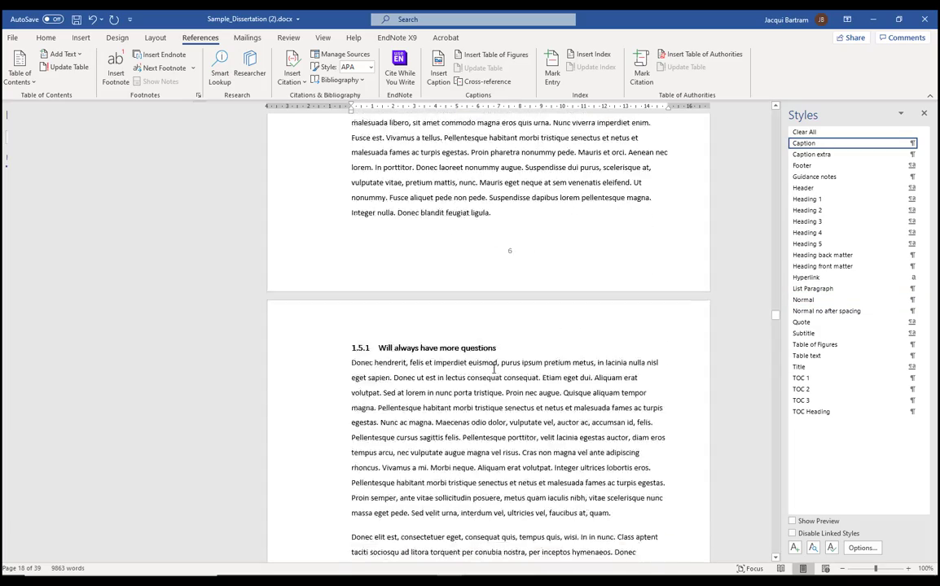
{"action": "scroll", "coordinate": [493, 369], "scroll_direction": "down", "scroll_amount": 15}
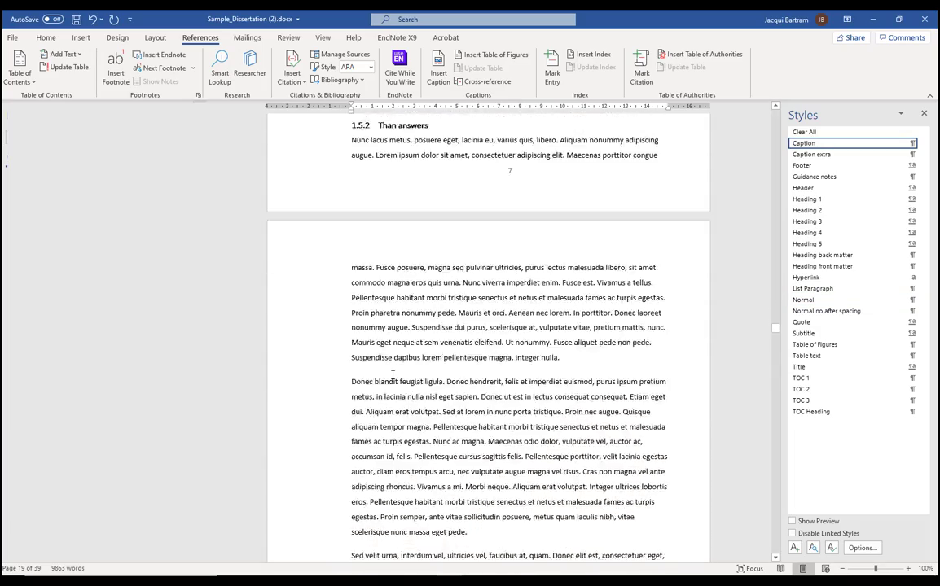
{"action": "scroll", "coordinate": [393, 375], "scroll_direction": "down", "scroll_amount": 8}
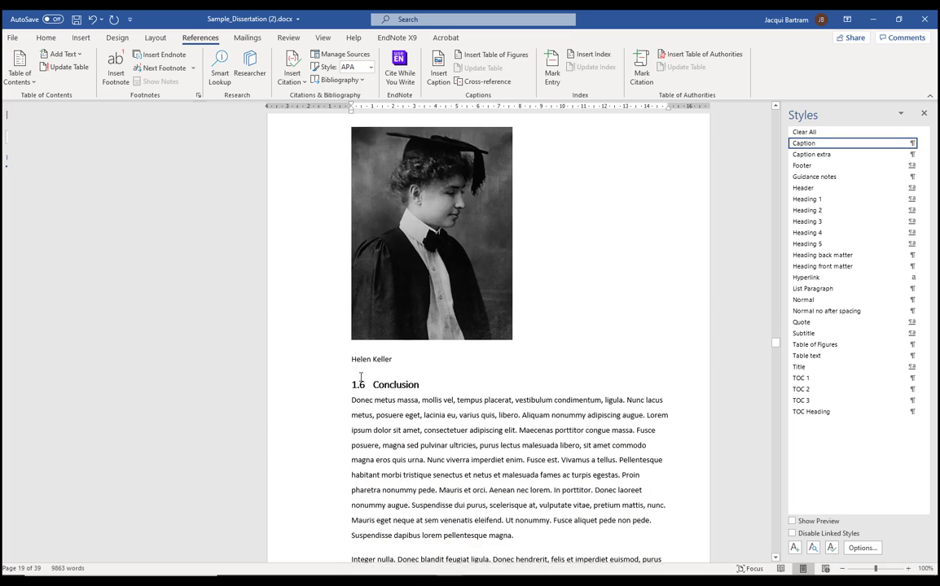
{"action": "left_click", "coordinate": [352, 356]}
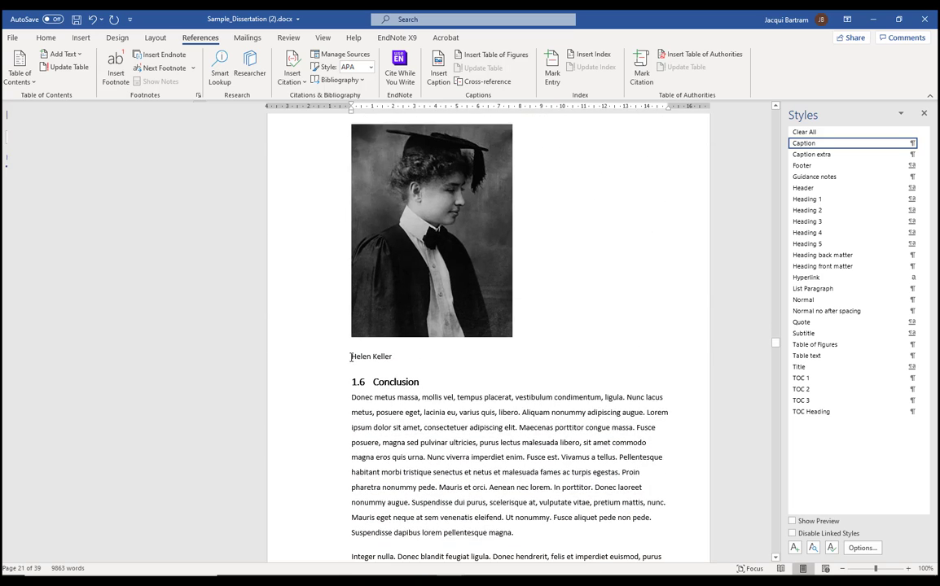
{"action": "left_click", "coordinate": [438, 72]}
{"action": "left_click", "coordinate": [547, 318]}
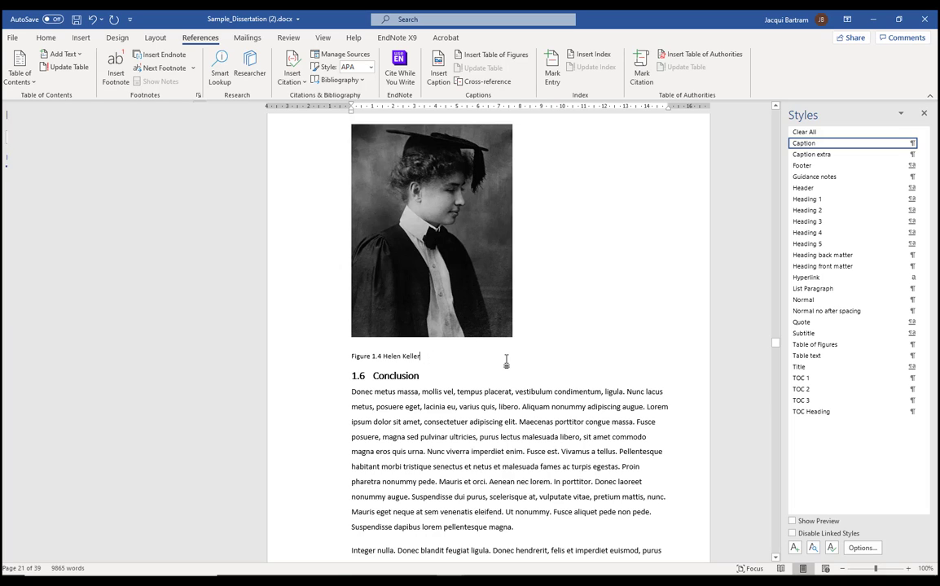
- Add an image source line below the Helen Keller caption, citing the author and 2010 in parentheses, in the Caption extra style
{"action": "key", "text": "Return"}
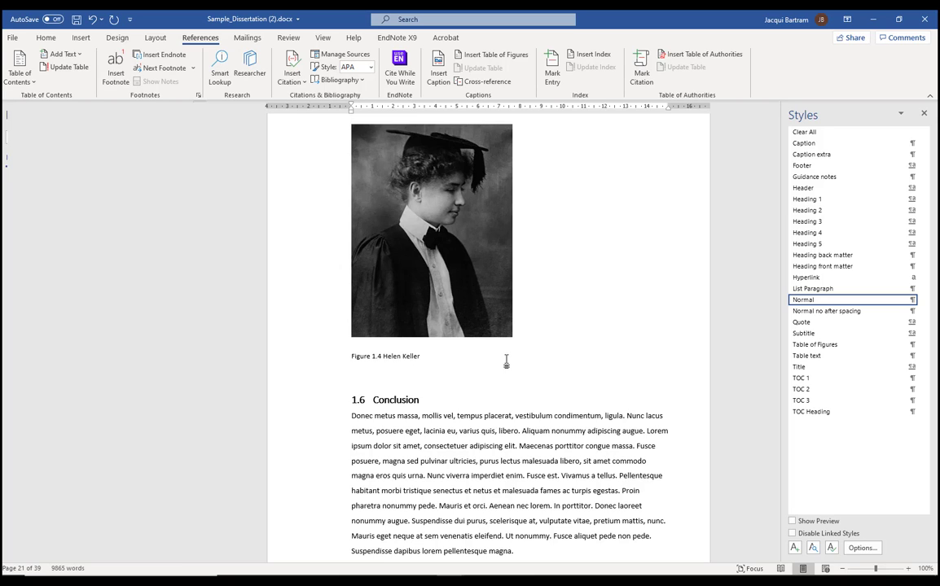
{"action": "type", "text": "(Image from Smith, 2010)"}
{"action": "left_click", "coordinate": [804, 155]}
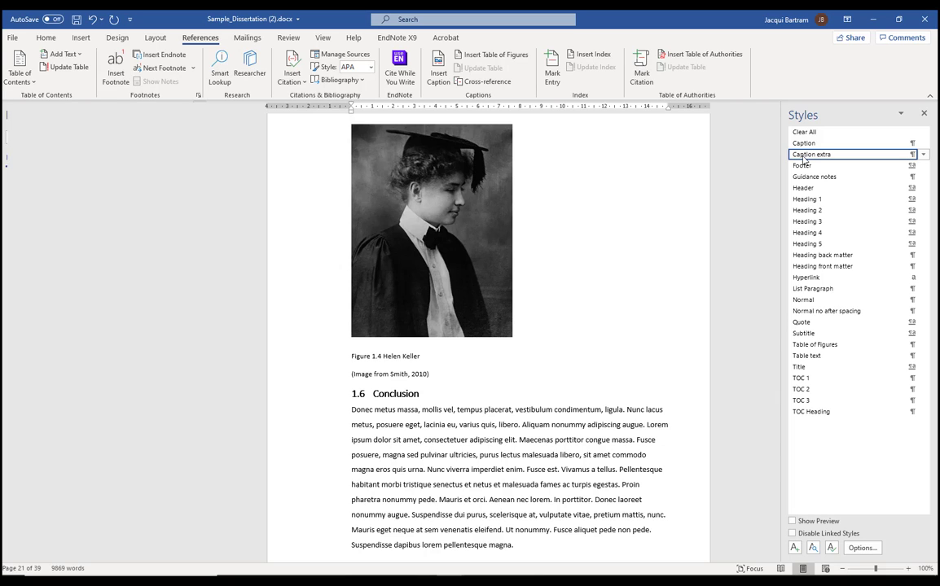
- Set the spacing after the Helen Keller figure caption to 0 pt
{"action": "left_click", "coordinate": [425, 357]}
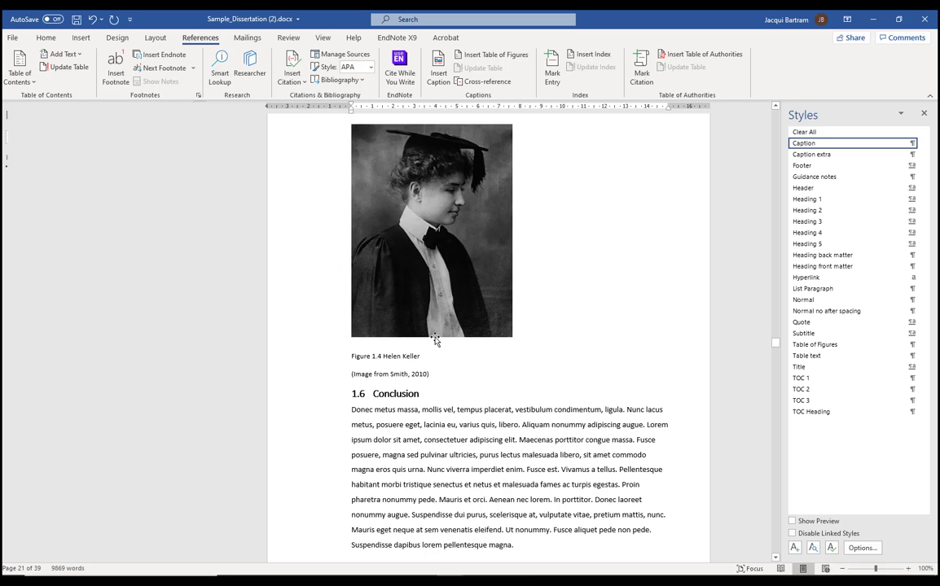
{"action": "left_click", "coordinate": [155, 38]}
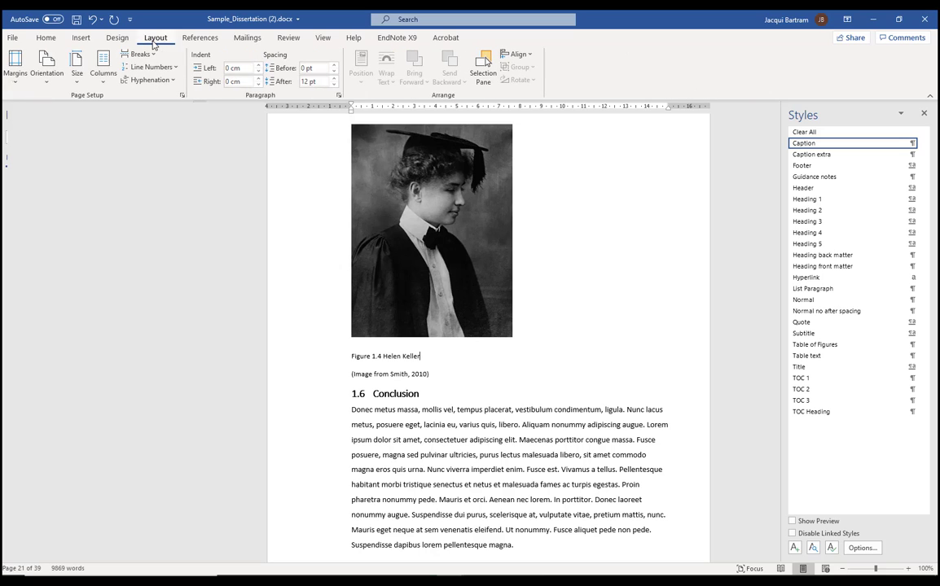
{"action": "left_click", "coordinate": [334, 87]}
{"action": "left_click", "coordinate": [334, 86]}
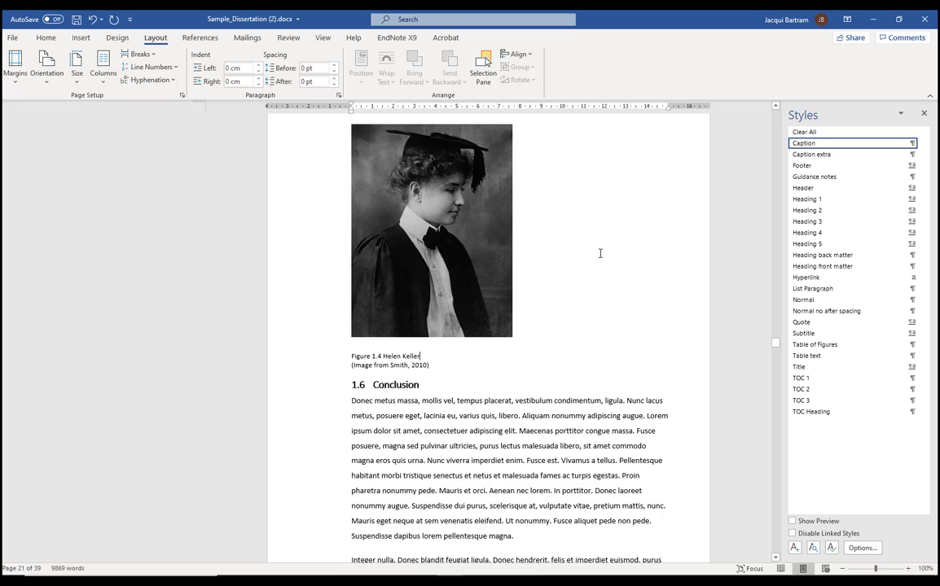
- Start a caption for the table in section 1.3 with the Table label, positioned above the selected item
{"action": "scroll", "coordinate": [600, 253], "scroll_direction": "up", "scroll_amount": 4}
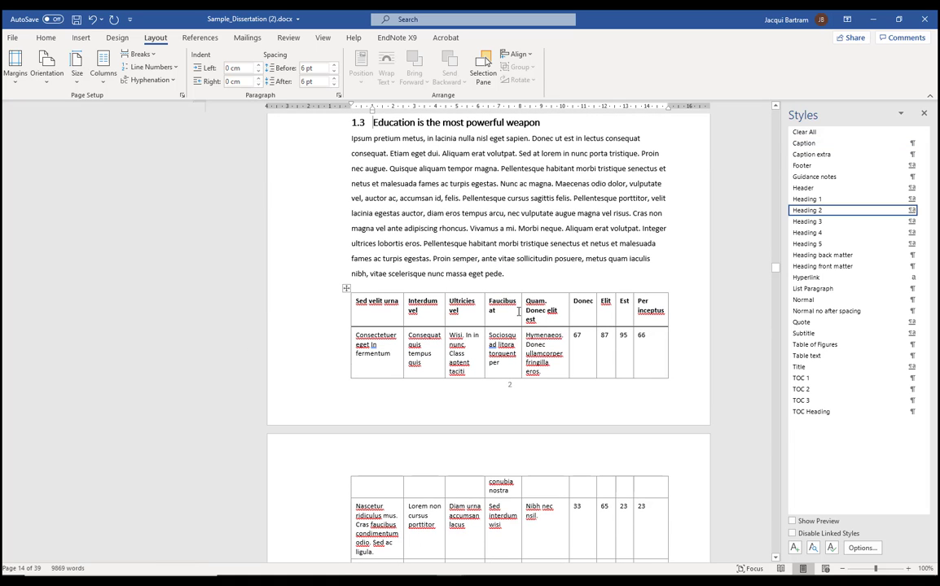
{"action": "scroll", "coordinate": [518, 311], "scroll_direction": "down", "scroll_amount": 1}
{"action": "scroll", "coordinate": [518, 311], "scroll_direction": "down", "scroll_amount": 3}
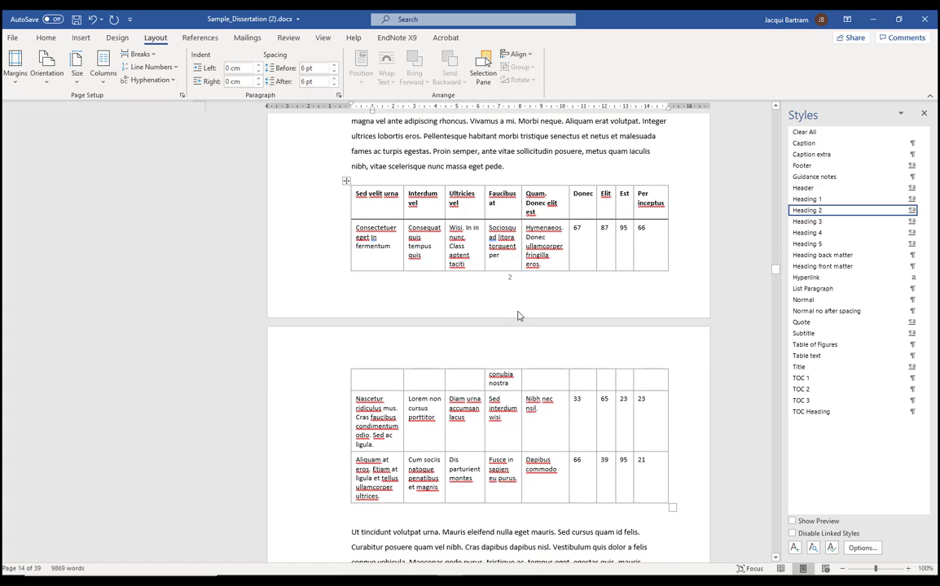
{"action": "left_click", "coordinate": [538, 400]}
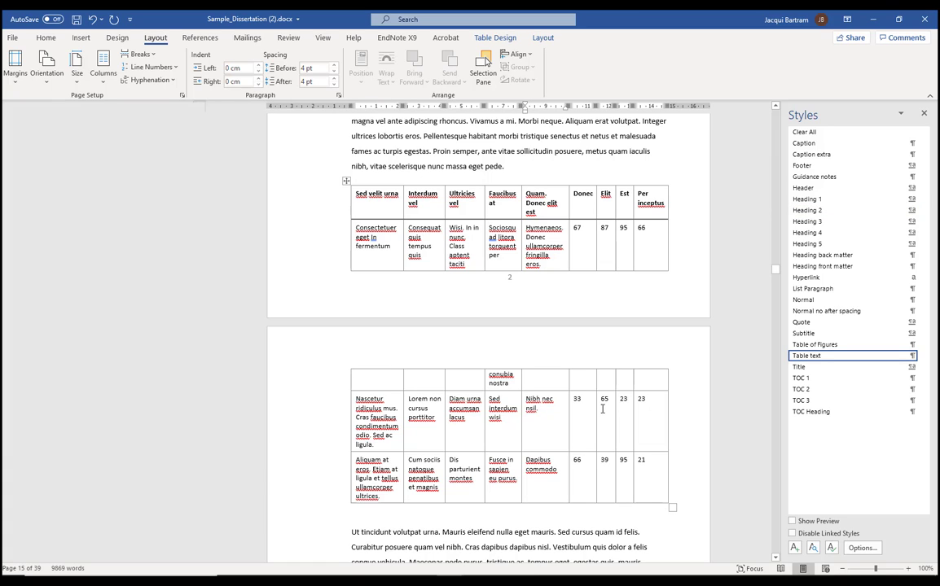
{"action": "left_click", "coordinate": [203, 39]}
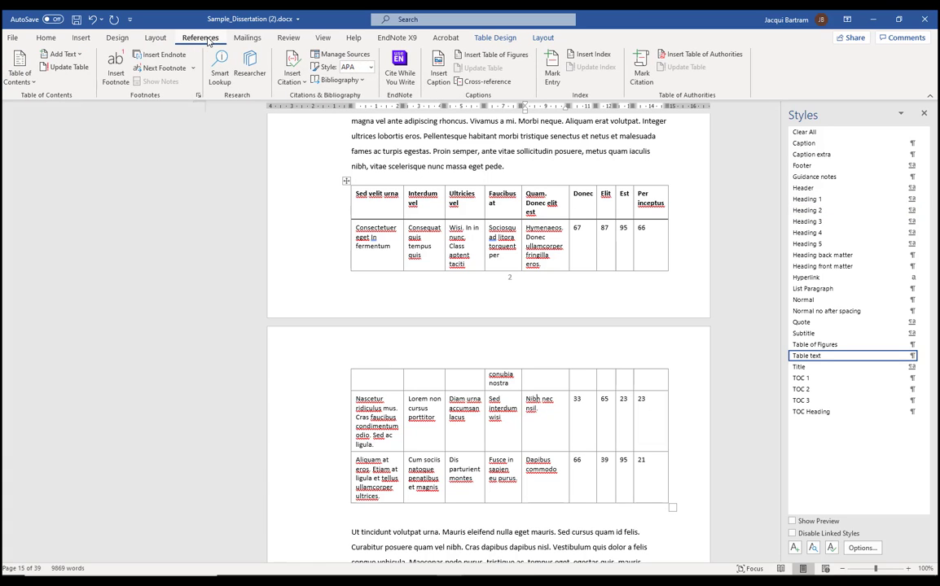
{"action": "left_click", "coordinate": [440, 78]}
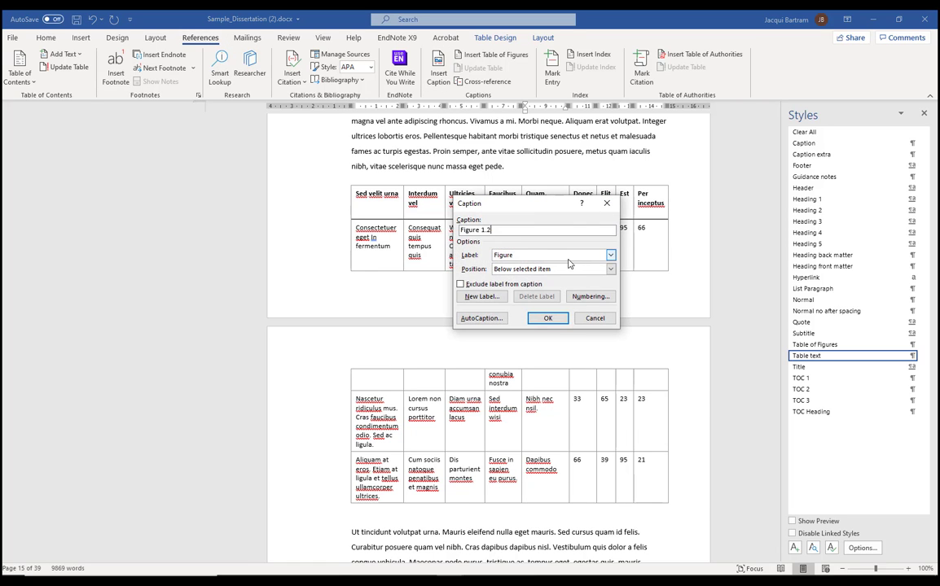
{"action": "left_click", "coordinate": [610, 255]}
{"action": "left_click", "coordinate": [552, 280]}
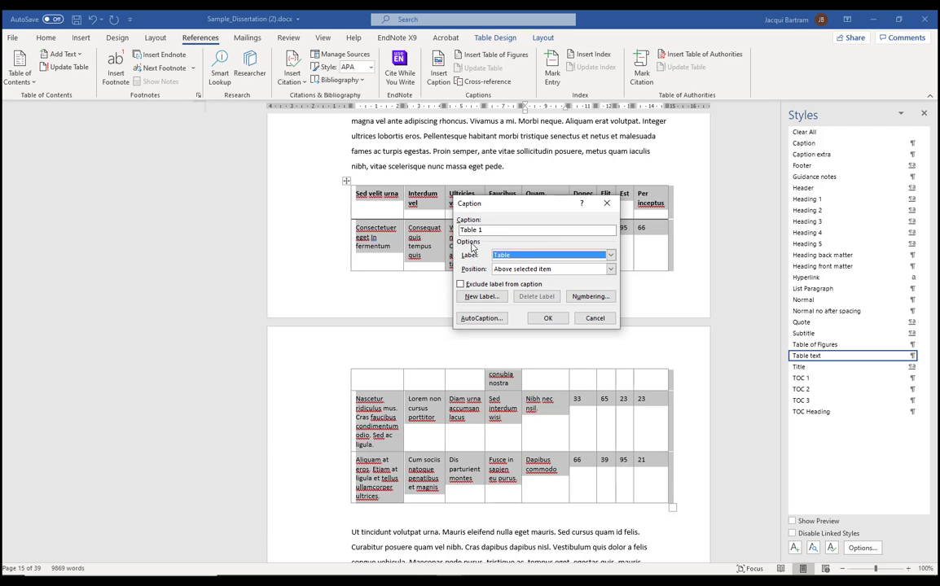
- Include the Heading 1 chapter number with a period separator in the table caption and add the title "Incomprehensible data"
{"action": "left_click", "coordinate": [589, 296]}
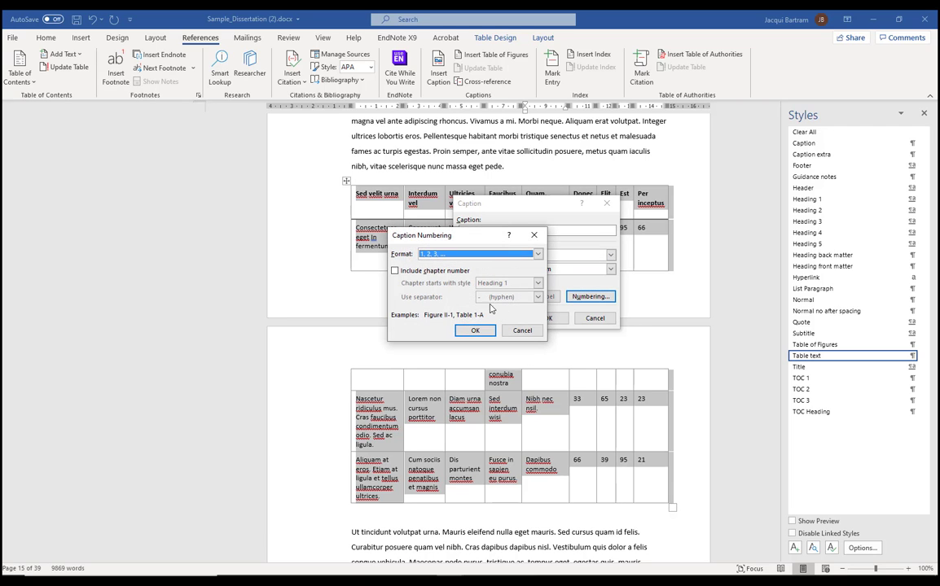
{"action": "left_click", "coordinate": [395, 271]}
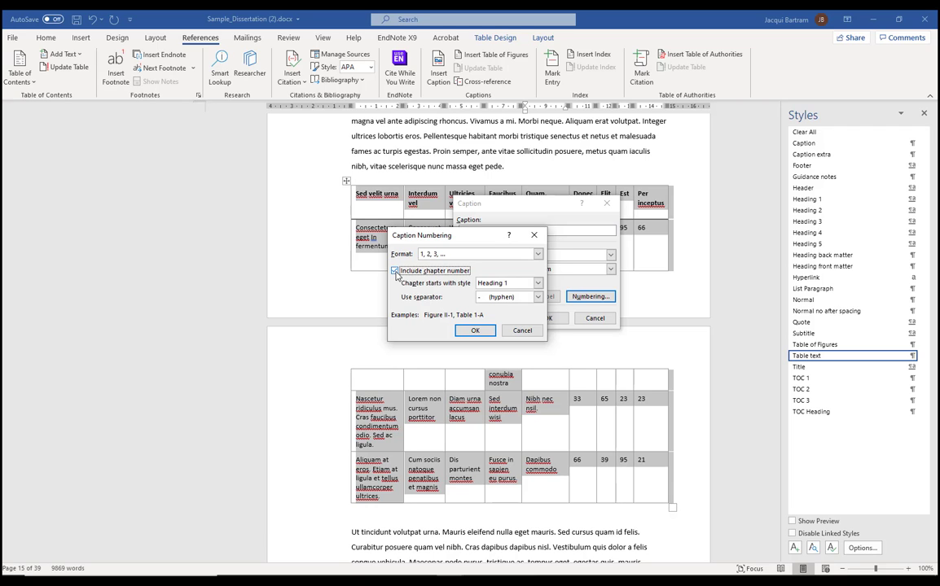
{"action": "left_click", "coordinate": [538, 297]}
{"action": "left_click", "coordinate": [505, 309]}
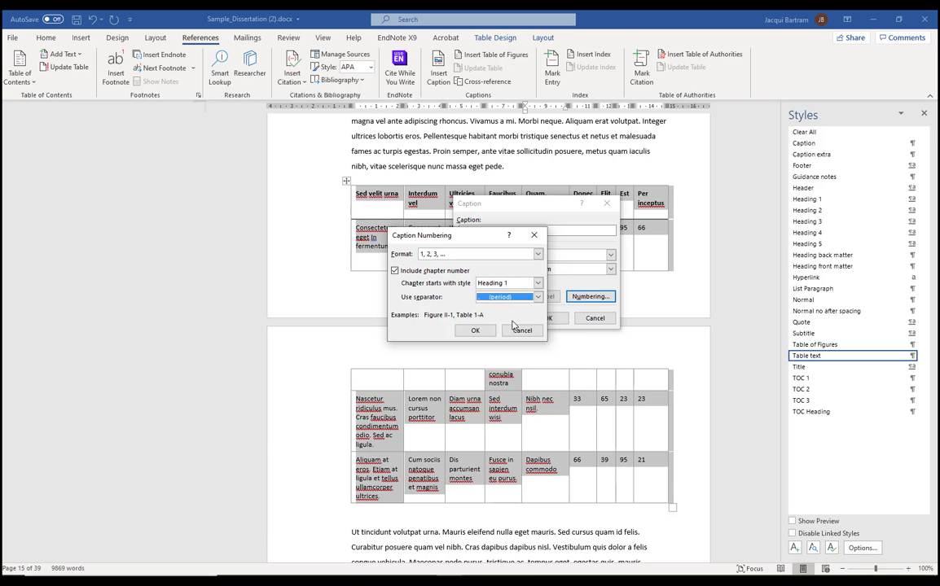
{"action": "left_click", "coordinate": [476, 330]}
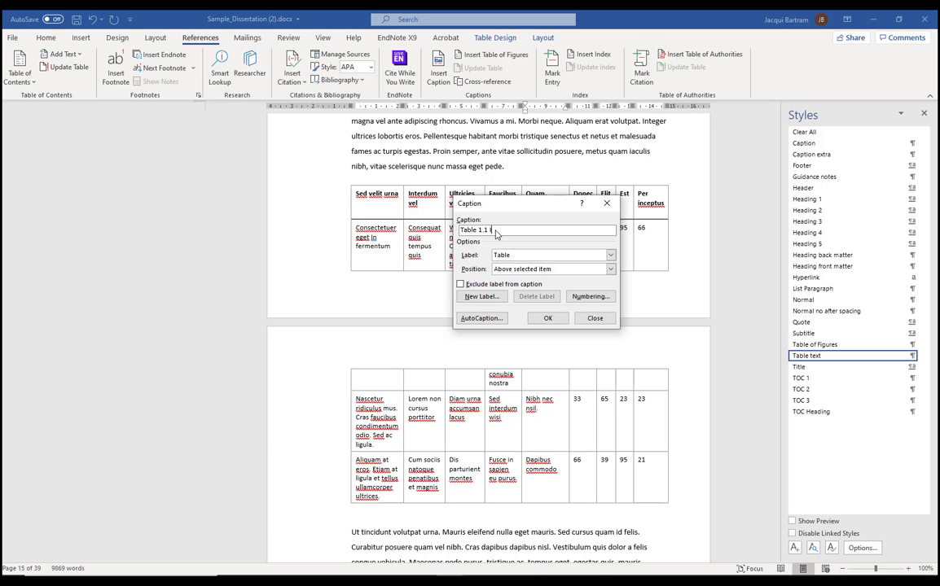
{"action": "type", "text": "ncomprehensible data"}
{"action": "left_click", "coordinate": [541, 318]}
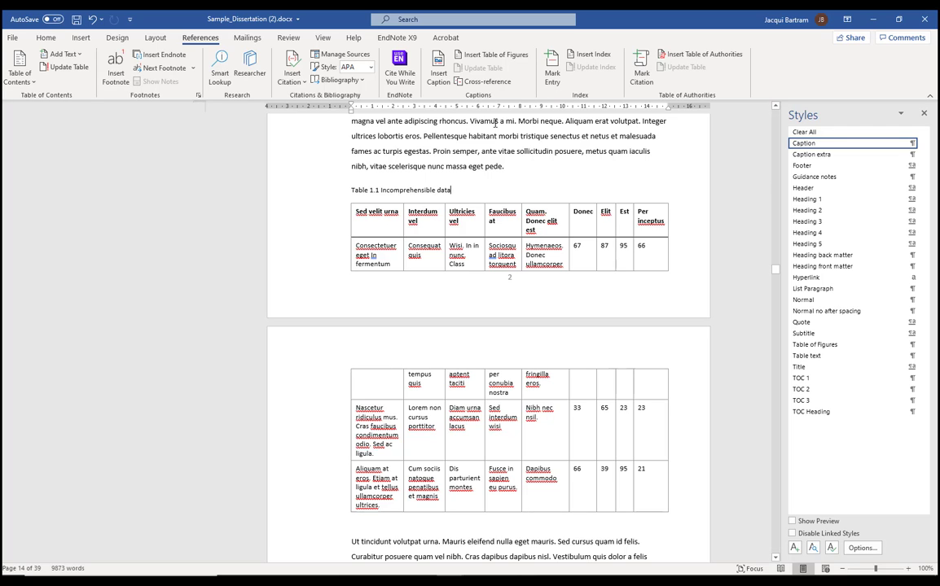
- Turn on AutoCaption for Microsoft Word Table objects, with the Table label above the item
{"action": "left_click", "coordinate": [438, 77]}
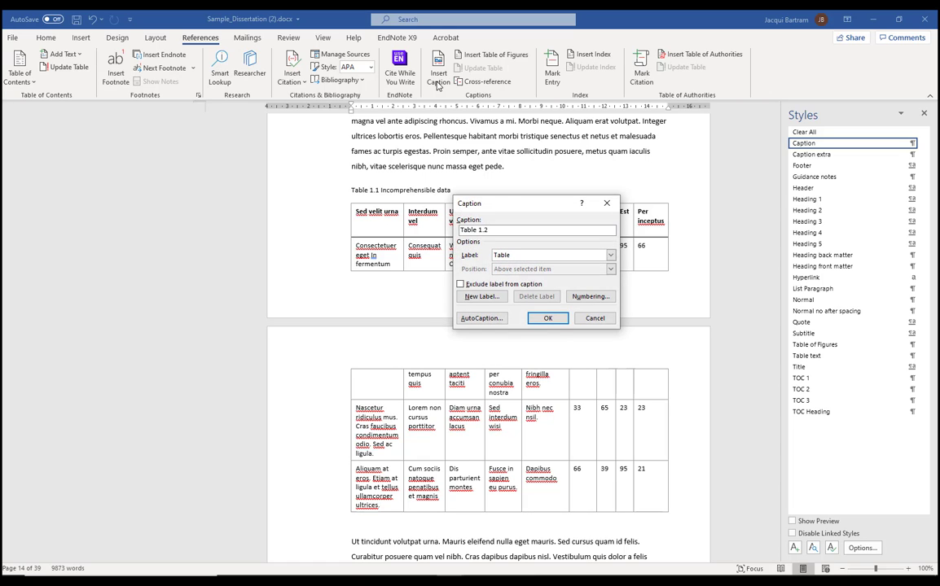
{"action": "left_click", "coordinate": [481, 322]}
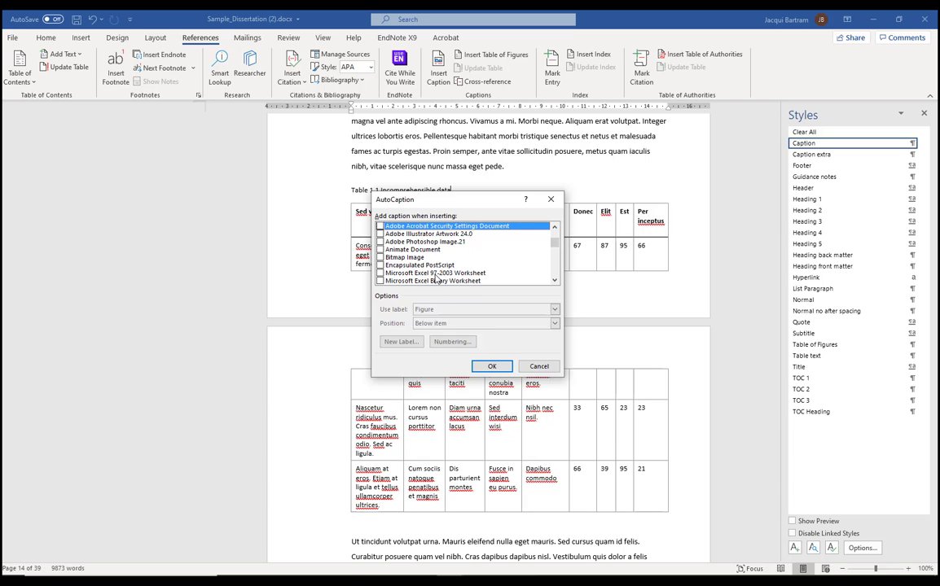
{"action": "scroll", "coordinate": [436, 279], "scroll_direction": "down", "scroll_amount": 1}
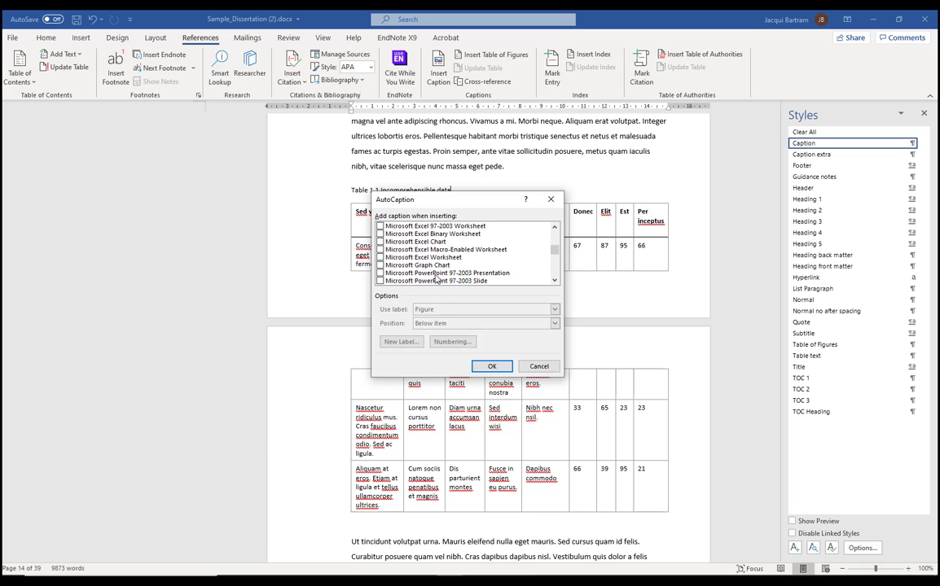
{"action": "scroll", "coordinate": [436, 277], "scroll_direction": "down", "scroll_amount": 5}
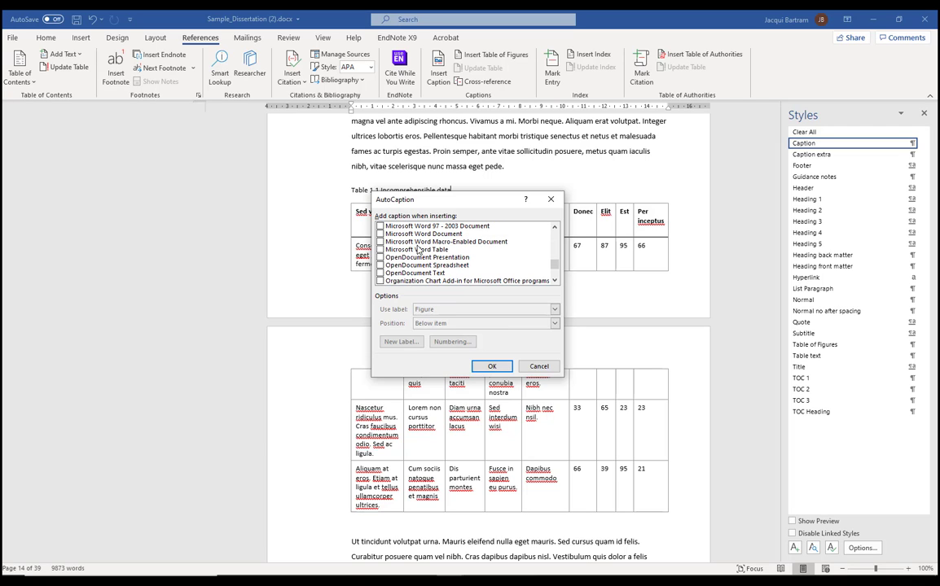
{"action": "left_click", "coordinate": [379, 250]}
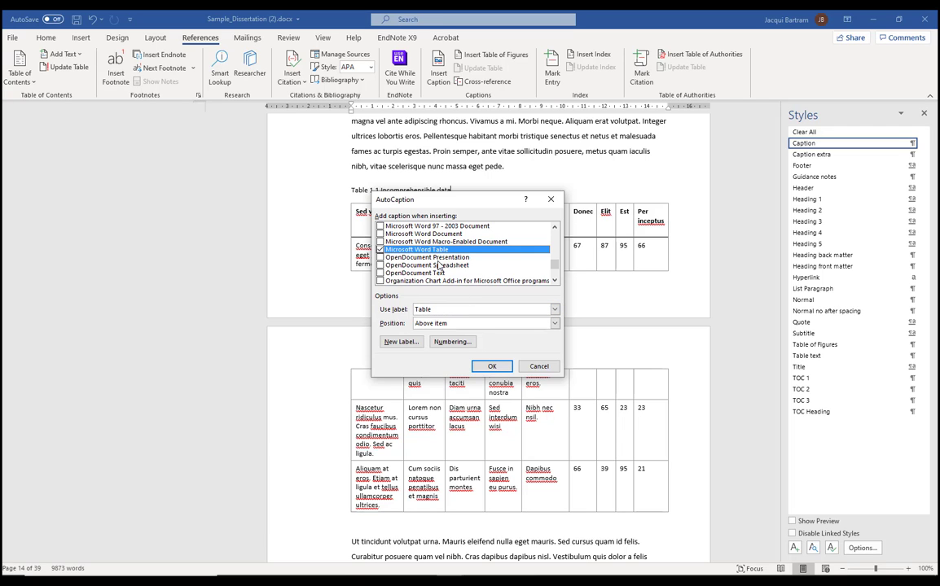
- Enable AutoCaption for Microsoft Excel Chart and Microsoft Excel Worksheet, giving the worksheet the Table label above the item
{"action": "scroll", "coordinate": [438, 267], "scroll_direction": "up", "scroll_amount": 6}
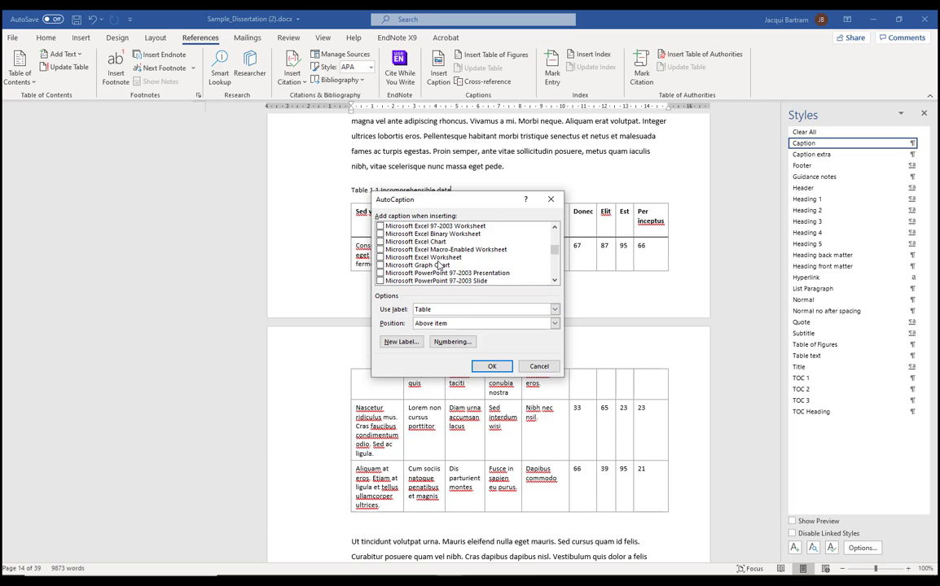
{"action": "scroll", "coordinate": [439, 266], "scroll_direction": "down", "scroll_amount": 1}
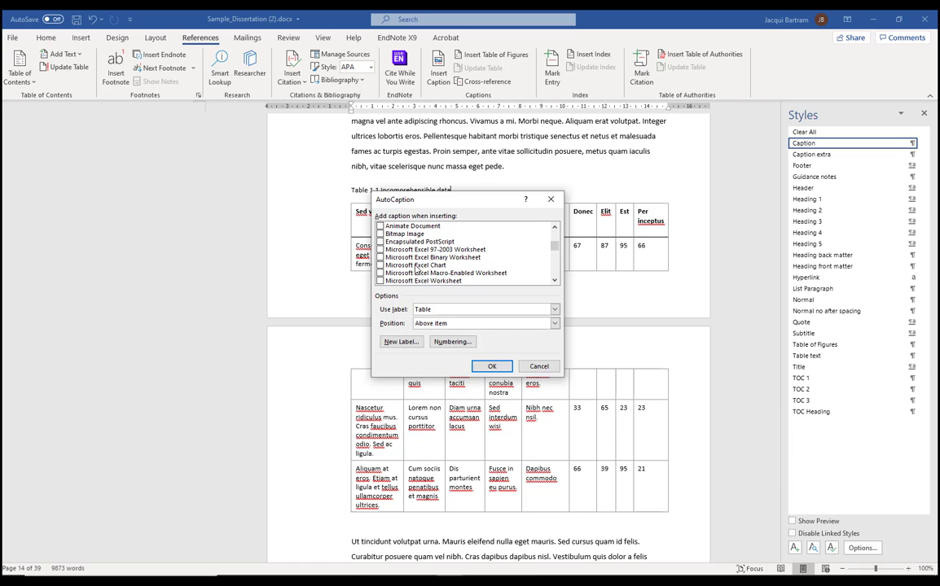
{"action": "left_click", "coordinate": [380, 266]}
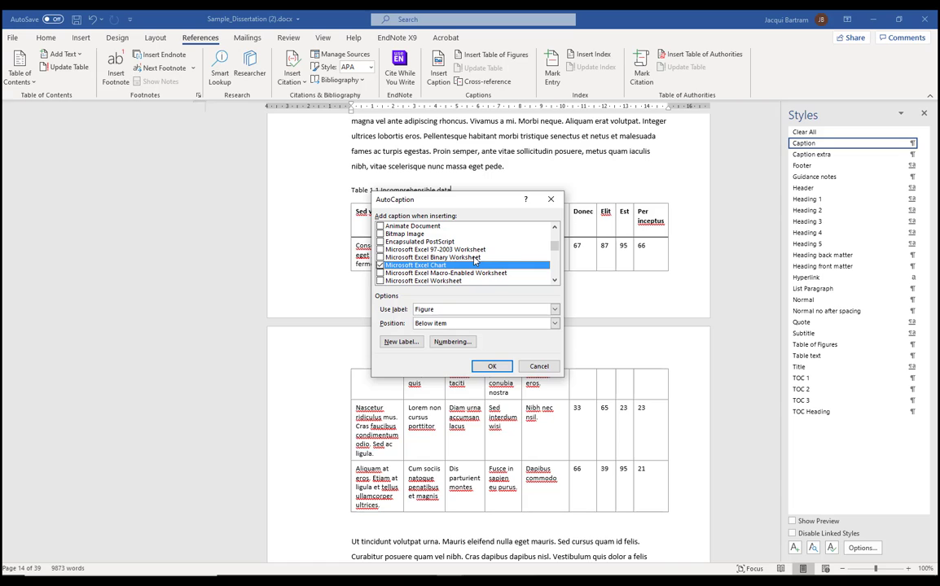
{"action": "left_click", "coordinate": [379, 281]}
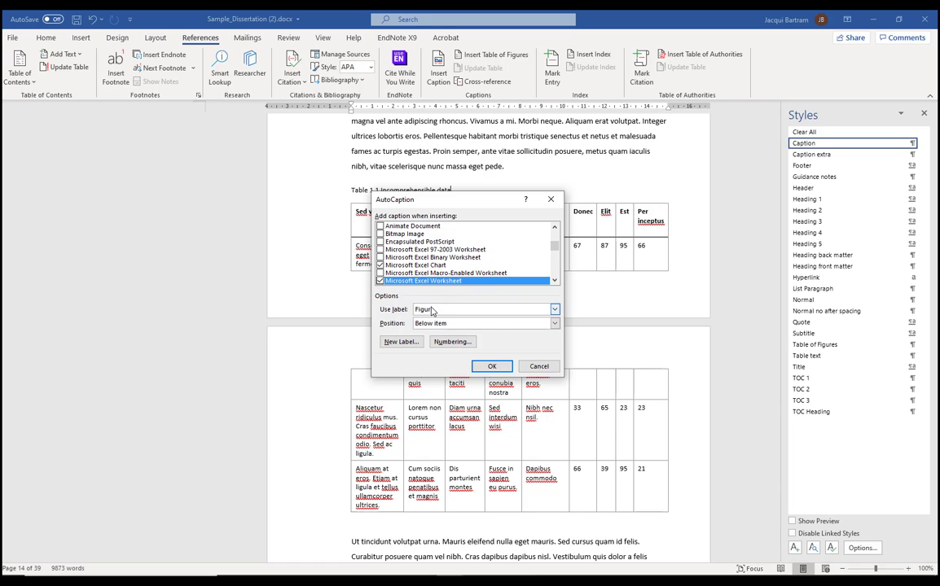
{"action": "left_click", "coordinate": [554, 309]}
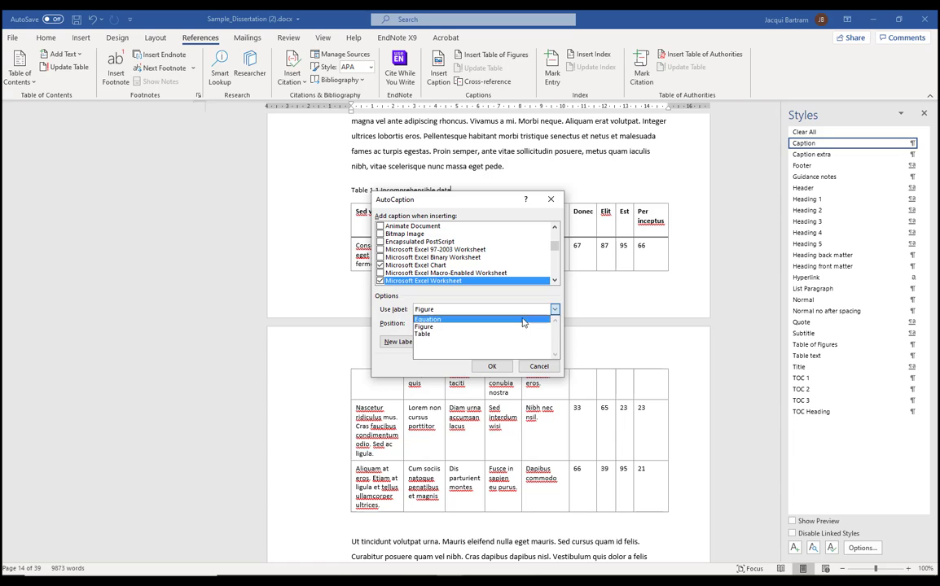
{"action": "left_click", "coordinate": [471, 335]}
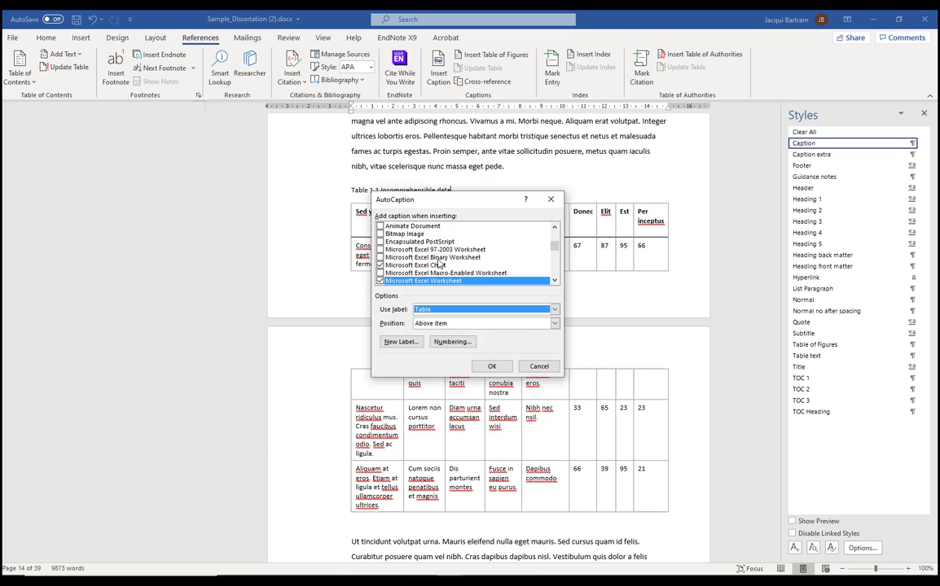
{"action": "left_click", "coordinate": [491, 368]}
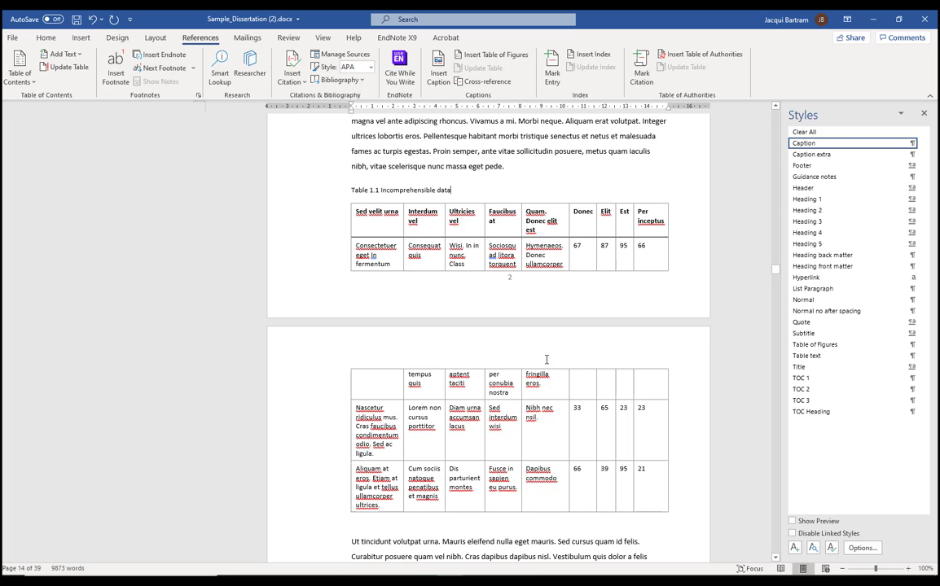
- Insert a table of five columns and three rows on a new line after the first paragraph of section 1.4.1
{"action": "scroll", "coordinate": [547, 360], "scroll_direction": "down", "scroll_amount": 10}
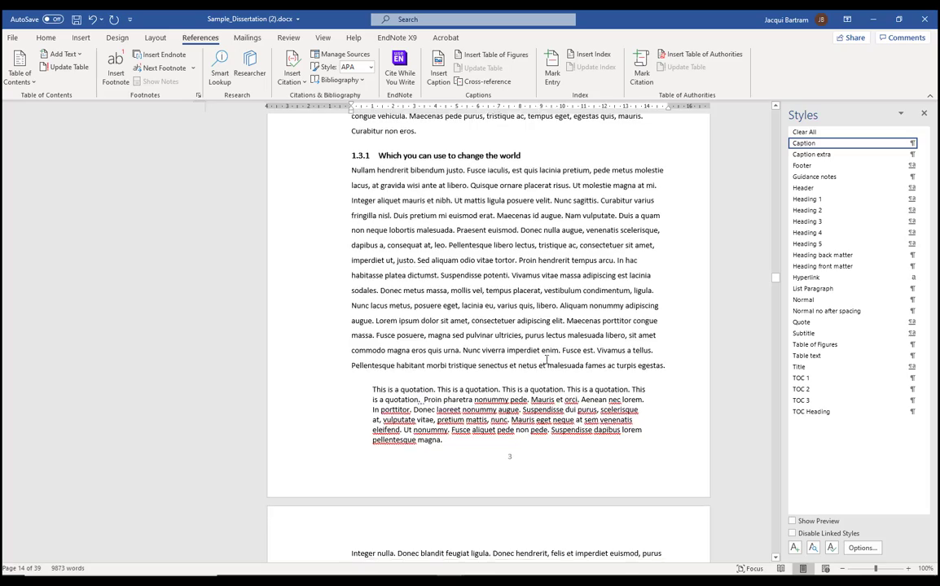
{"action": "scroll", "coordinate": [546, 359], "scroll_direction": "down", "scroll_amount": 10}
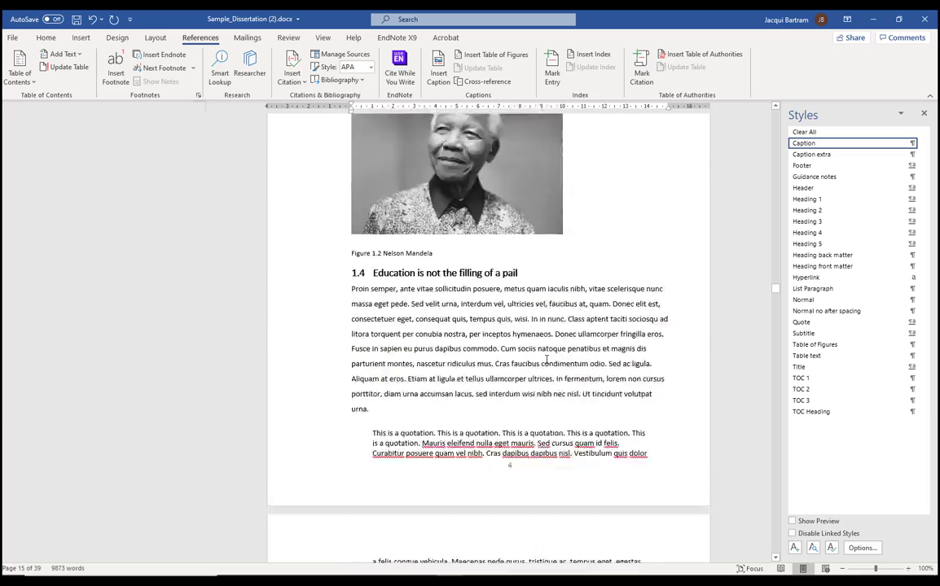
{"action": "scroll", "coordinate": [547, 359], "scroll_direction": "down", "scroll_amount": 10}
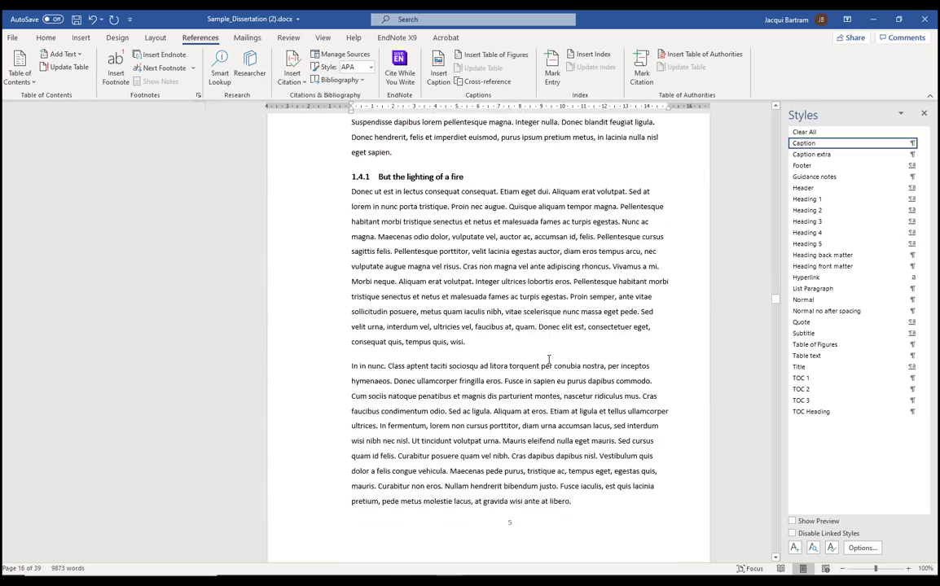
{"action": "scroll", "coordinate": [512, 361], "scroll_direction": "down", "scroll_amount": 2}
{"action": "left_click", "coordinate": [486, 259]}
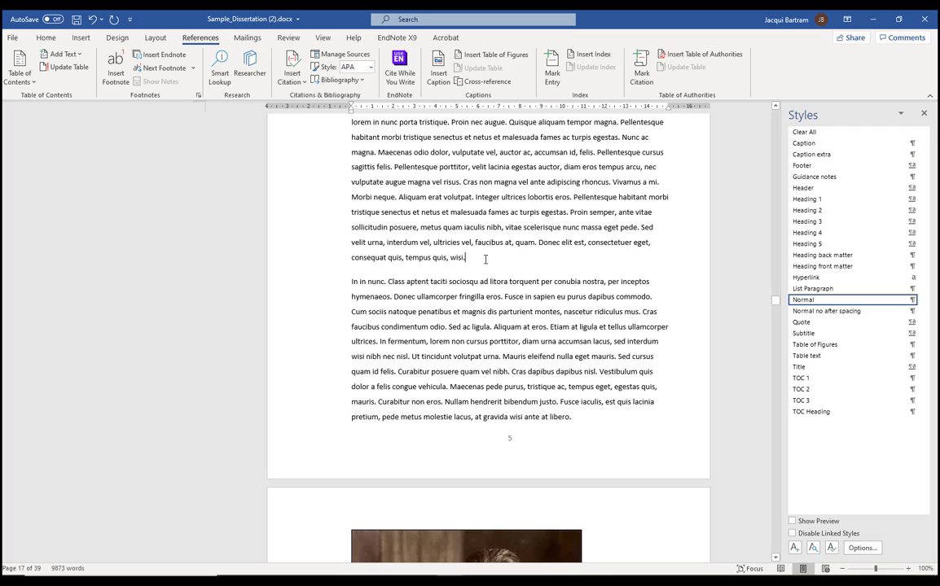
{"action": "key", "text": "Return"}
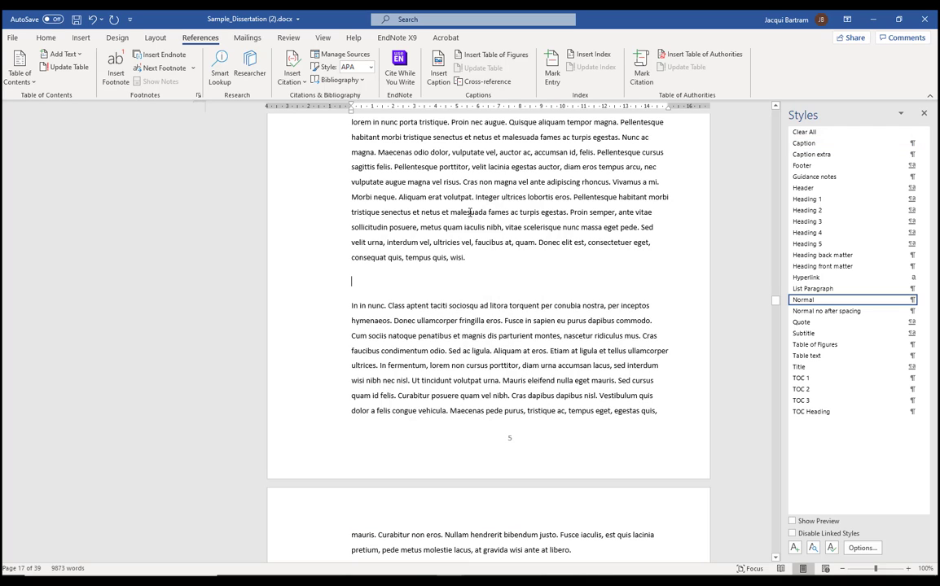
{"action": "left_click", "coordinate": [82, 38]}
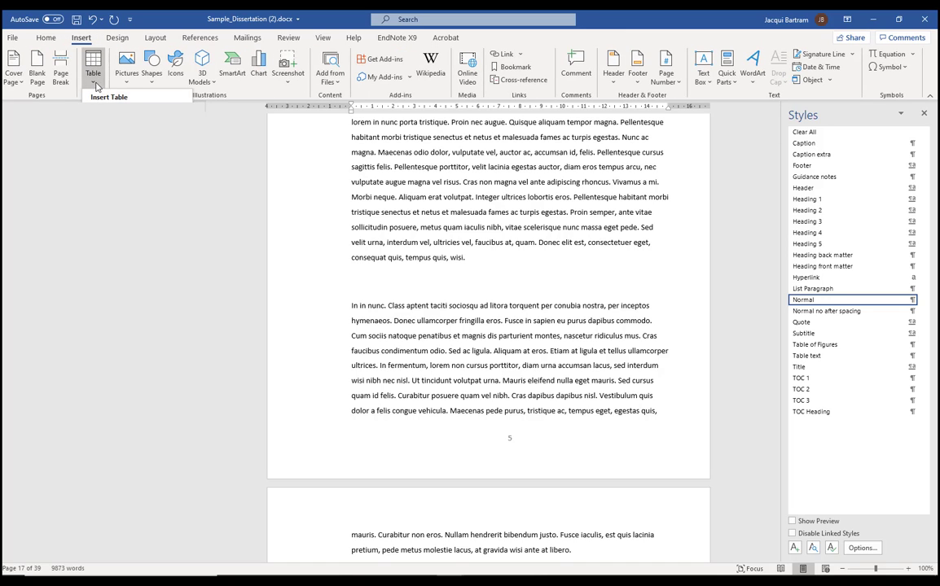
{"action": "left_click", "coordinate": [94, 82]}
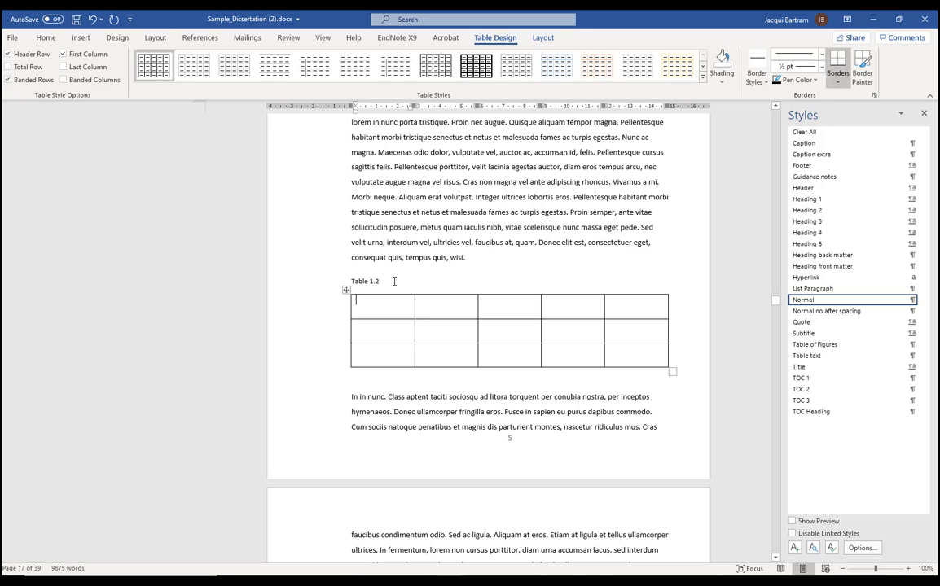
- Add the title "Invisible data" after the automatic caption number above the new empty table
{"action": "left_click", "coordinate": [392, 281]}
{"action": "type", "text": "In"}
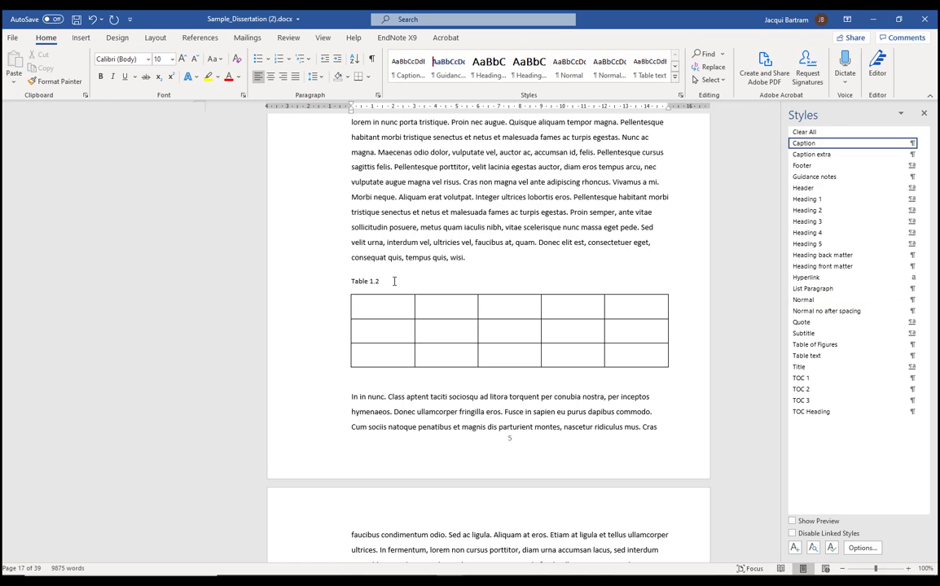
{"action": "type", "text": "visible data"}
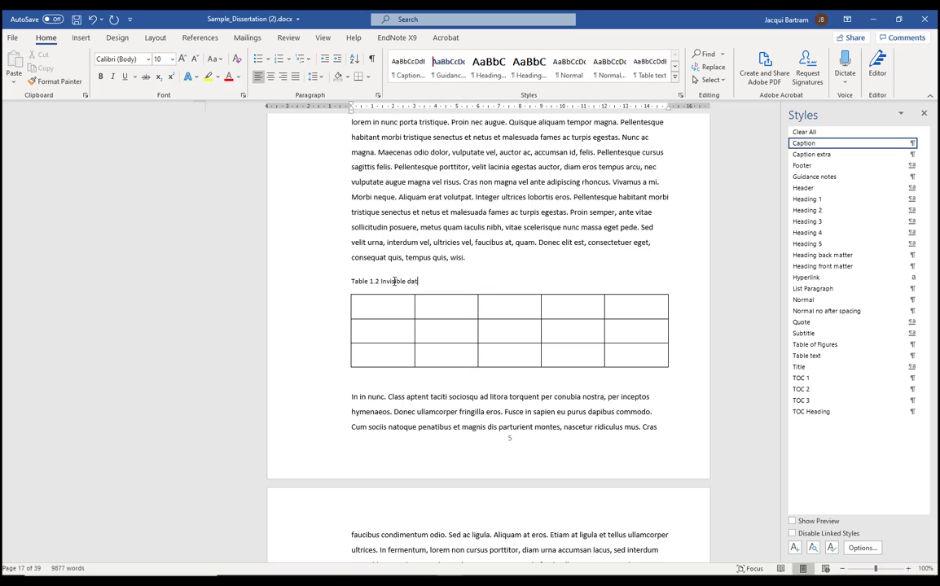